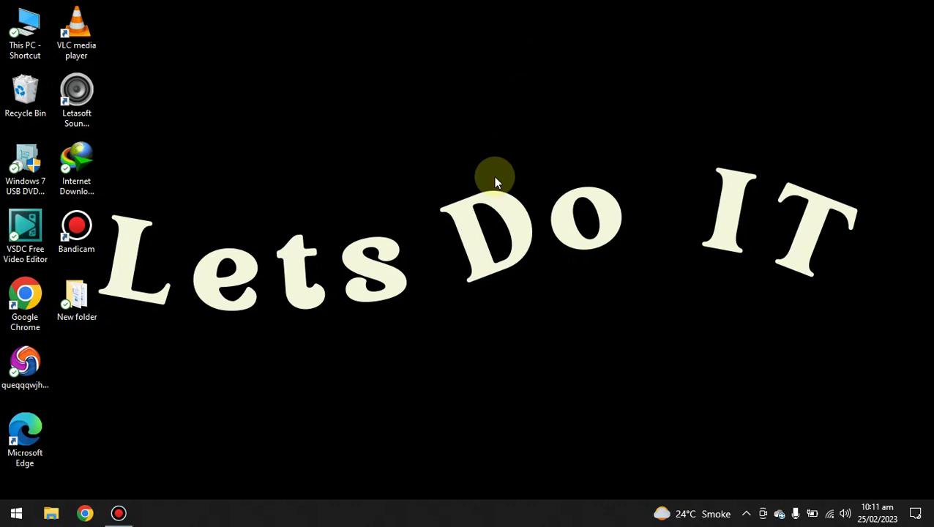
# Step: Refresh the desktop twice
pyautogui.rightClick(401, 161)
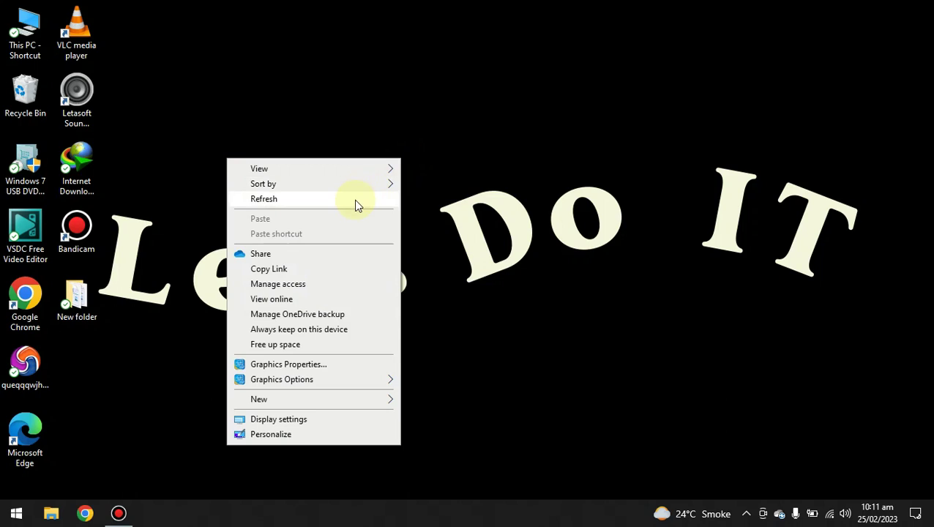
pyautogui.click(352, 198)
pyautogui.rightClick(351, 195)
pyautogui.click(303, 231)
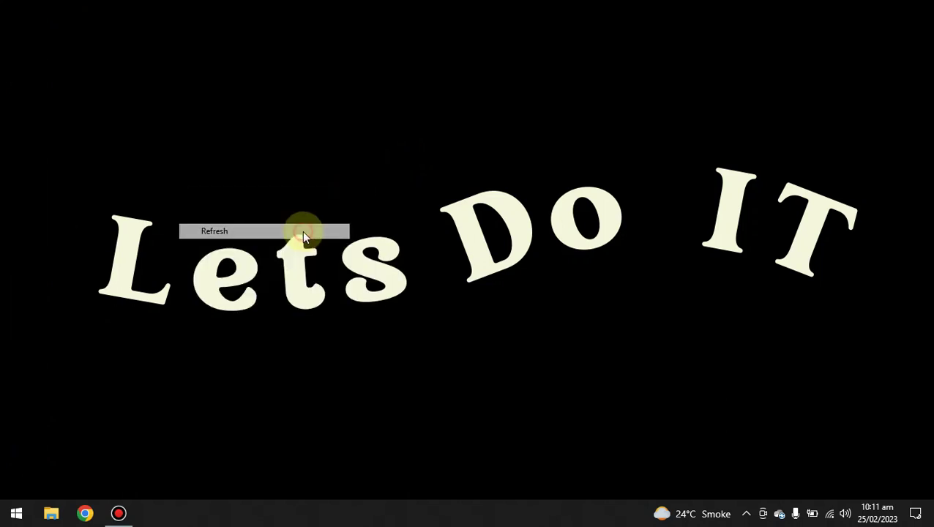
# Step: Open the Prefetch folder by running the command "prefetch" from the Run dialog, and grant permanent access to the folder
pyautogui.click(10, 514)
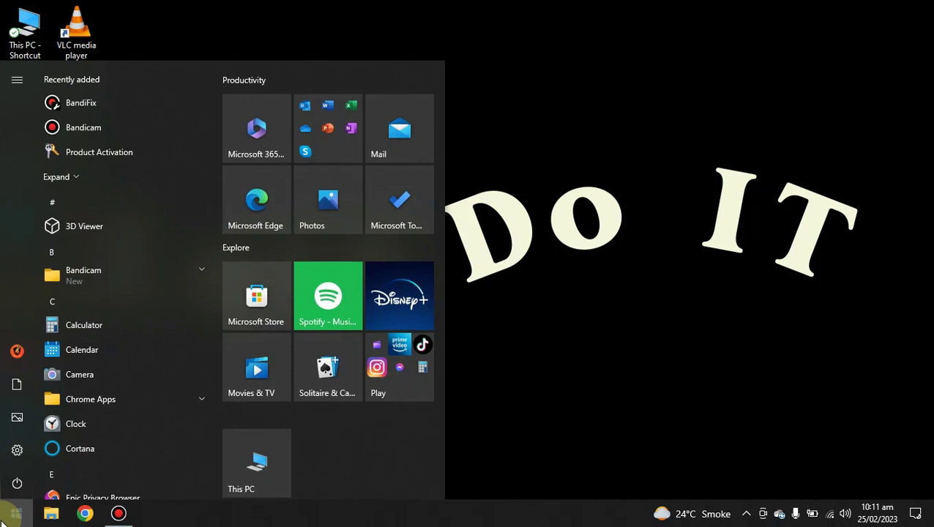
pyautogui.write('run')
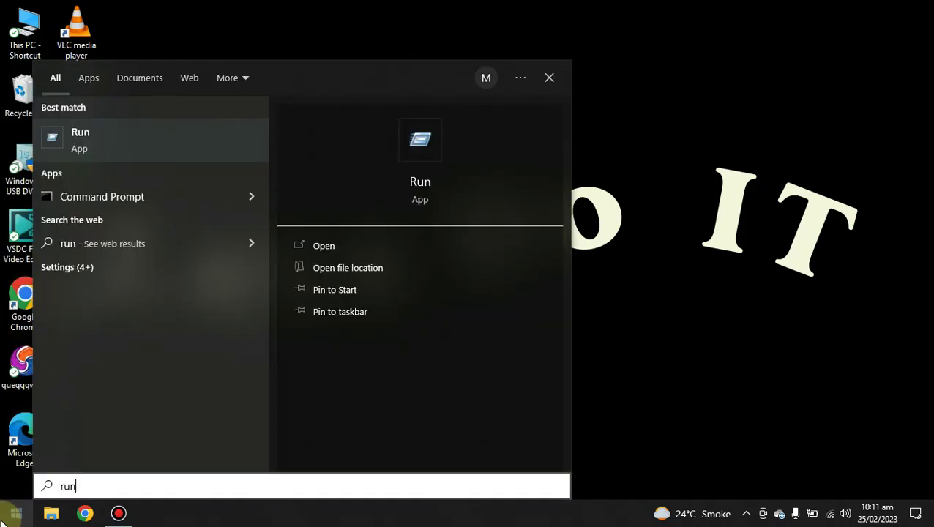
pyautogui.press('Return')
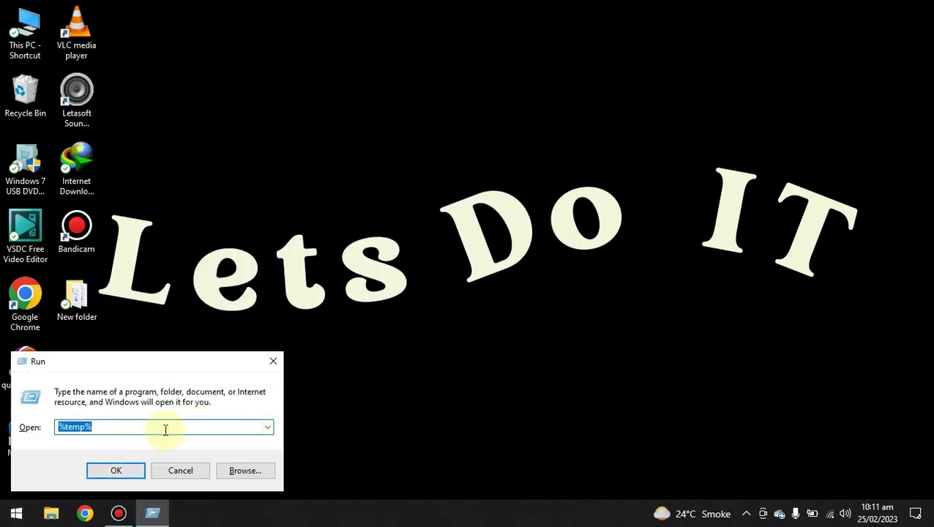
pyautogui.press('BackSpace')
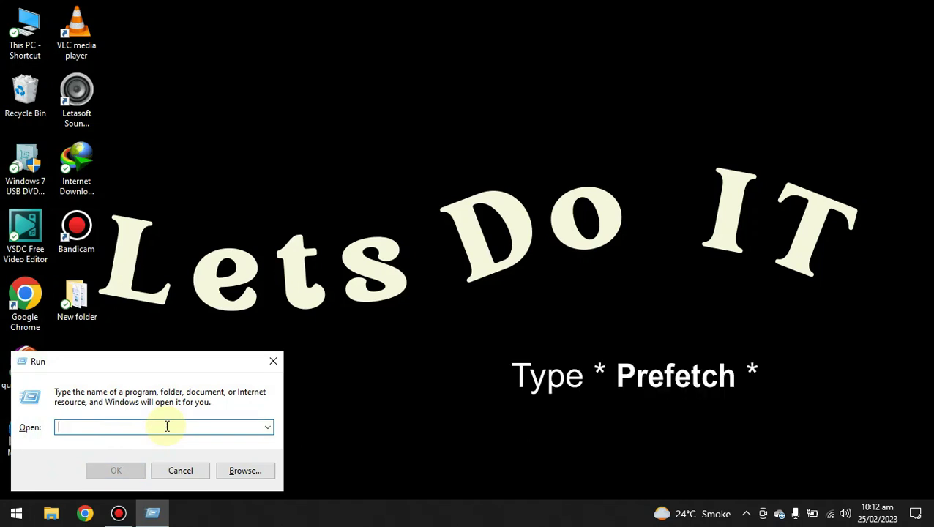
pyautogui.write('prefe')
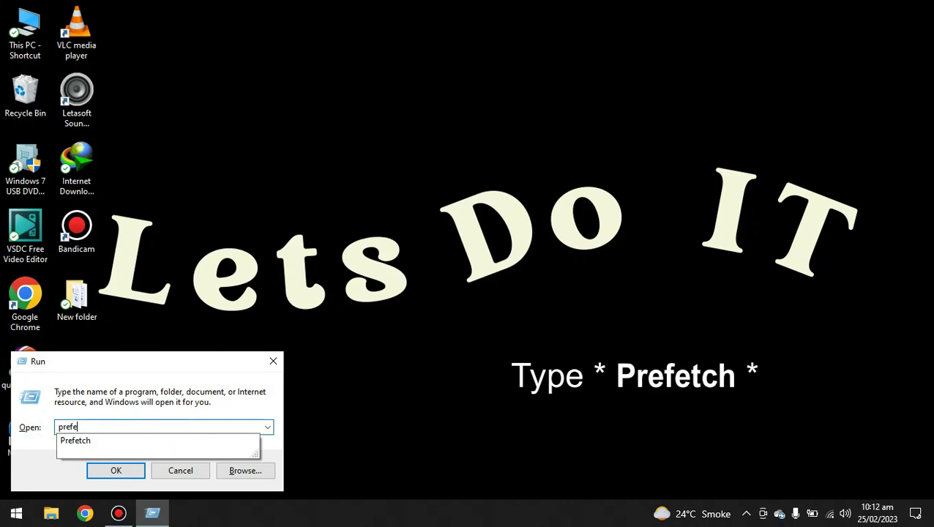
pyautogui.write('cth')
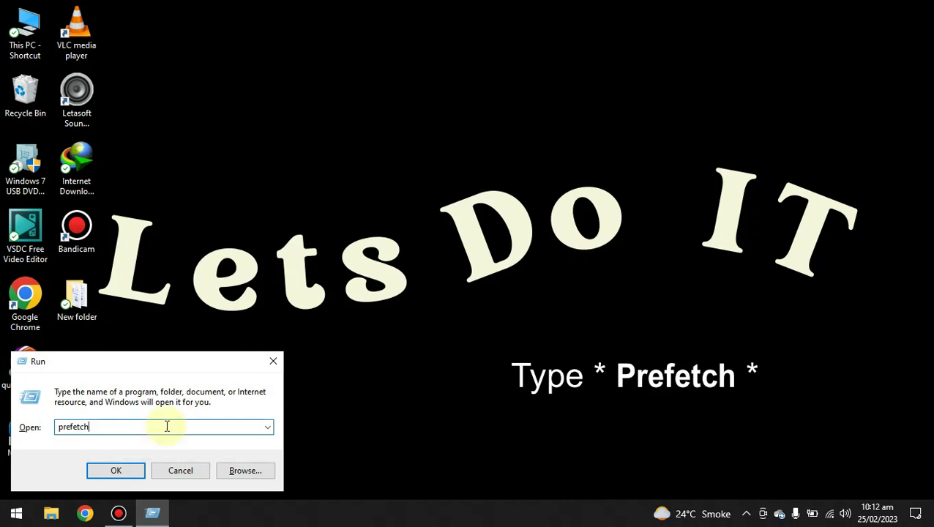
pyautogui.click(118, 470)
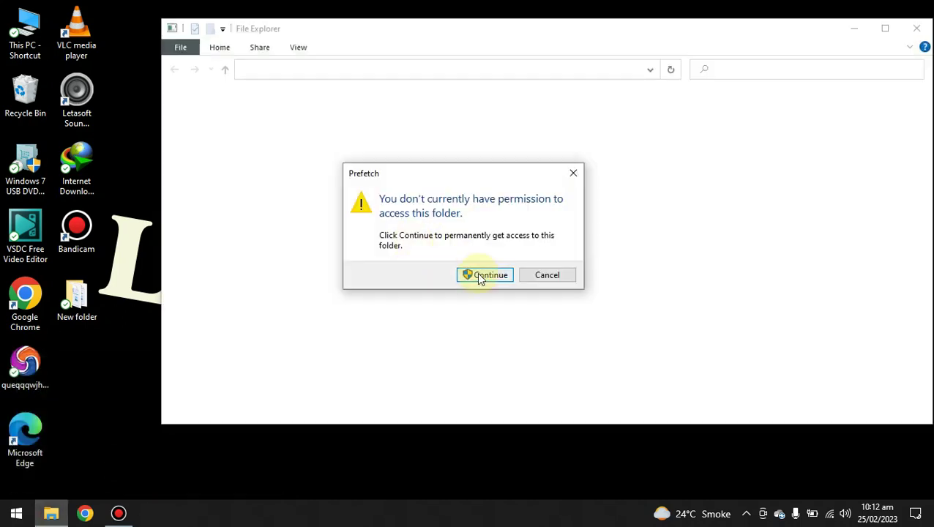
pyautogui.click(482, 280)
pyautogui.click(486, 280)
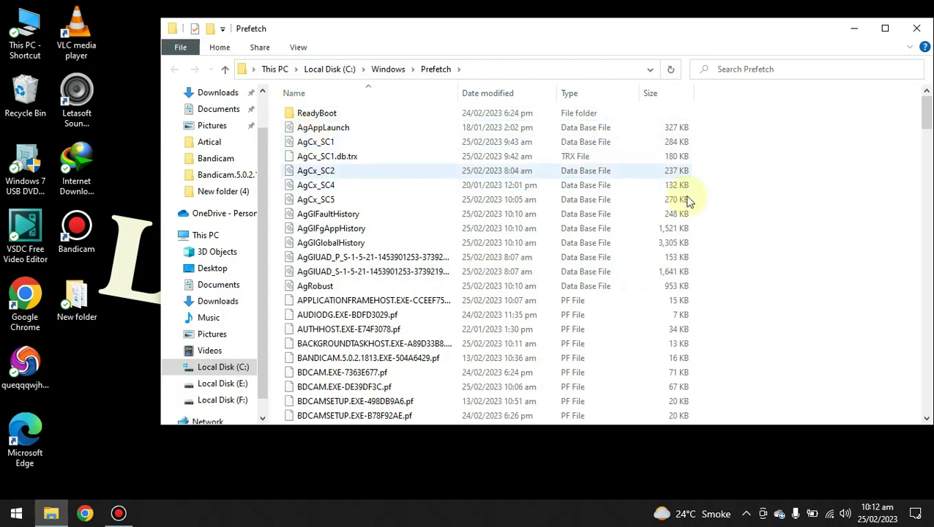
# Step: Maximize the Prefetch folder window, select everything in it and check the selection's combined properties
pyautogui.moveTo(927, 117); pyautogui.dragTo(928, 232)
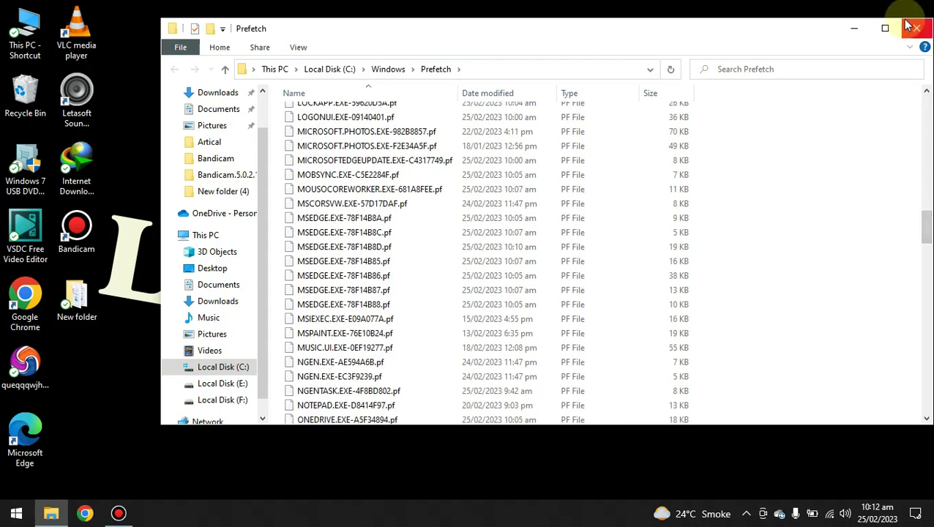
pyautogui.click(885, 28)
pyautogui.moveTo(930, 249); pyautogui.dragTo(930, 460)
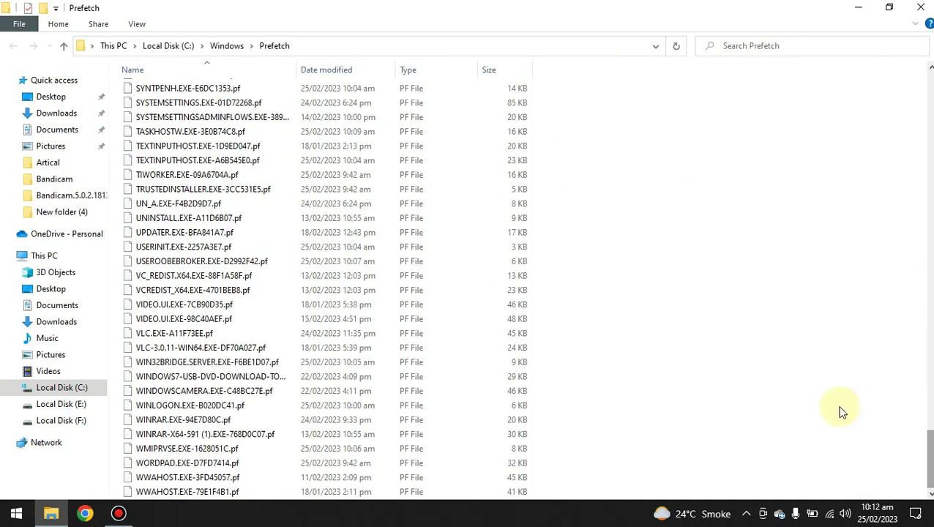
pyautogui.hotkey('ctrl', 'a')
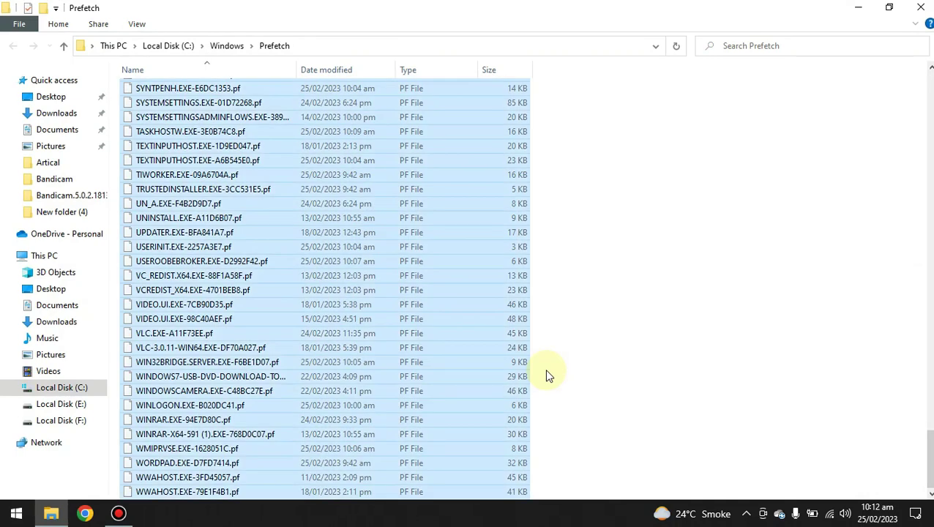
pyautogui.rightClick(265, 294)
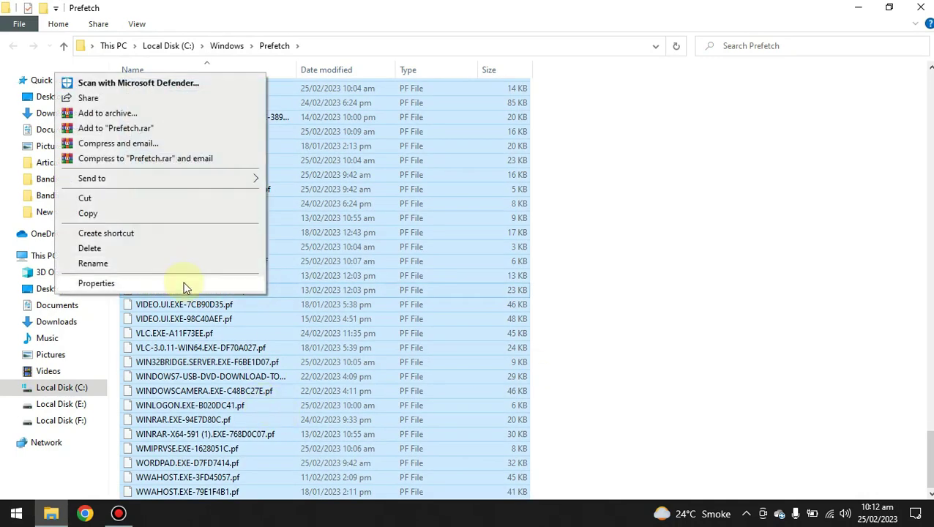
pyautogui.click(184, 286)
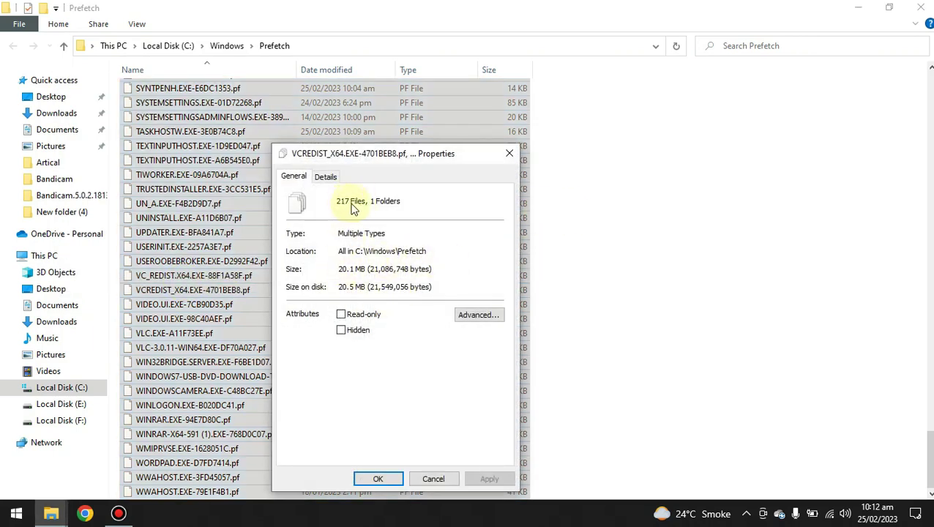
pyautogui.click(510, 153)
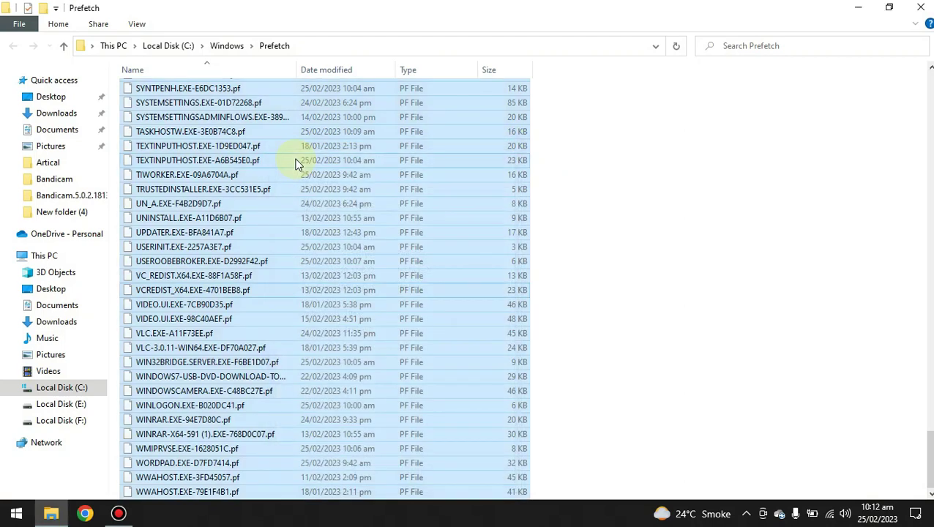
# Step: Delete all selected Prefetch items, skipping the file that is in use, and close the folder window
pyautogui.press('Delete')
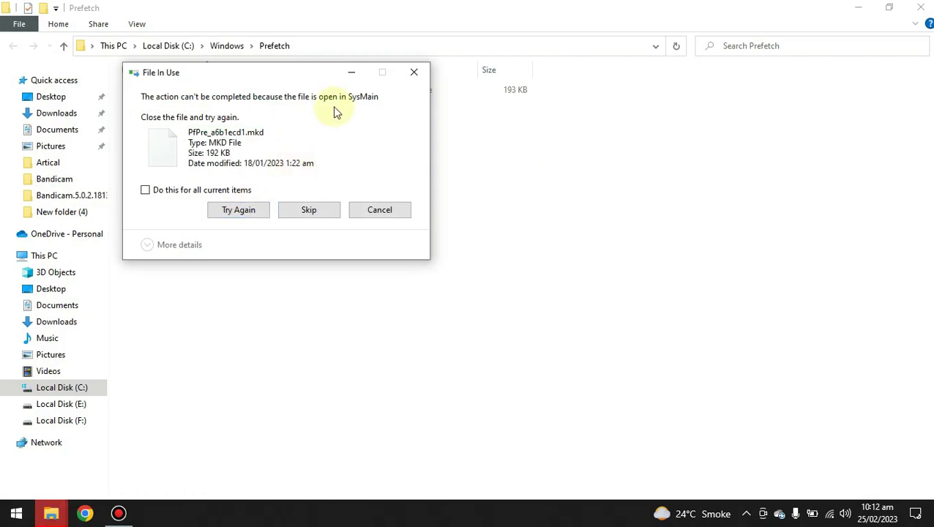
pyautogui.moveTo(323, 77); pyautogui.dragTo(396, 152)
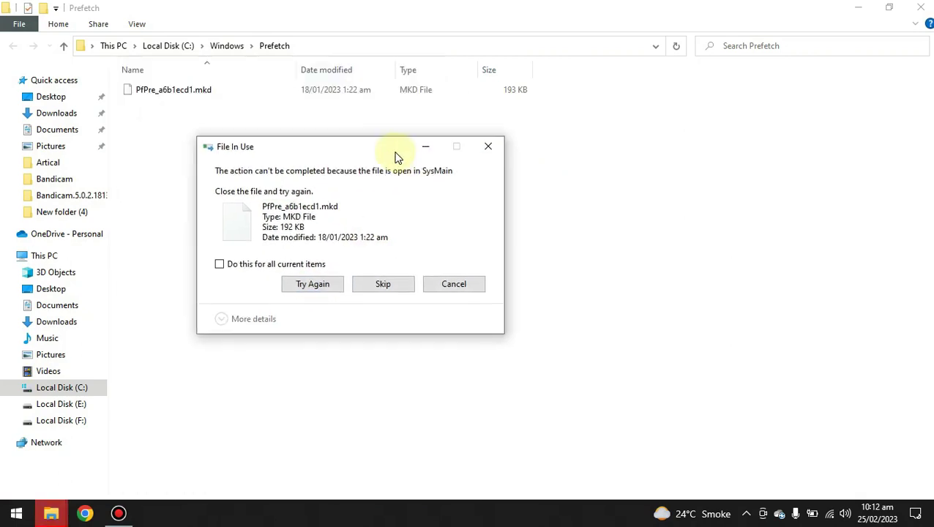
pyautogui.click(407, 285)
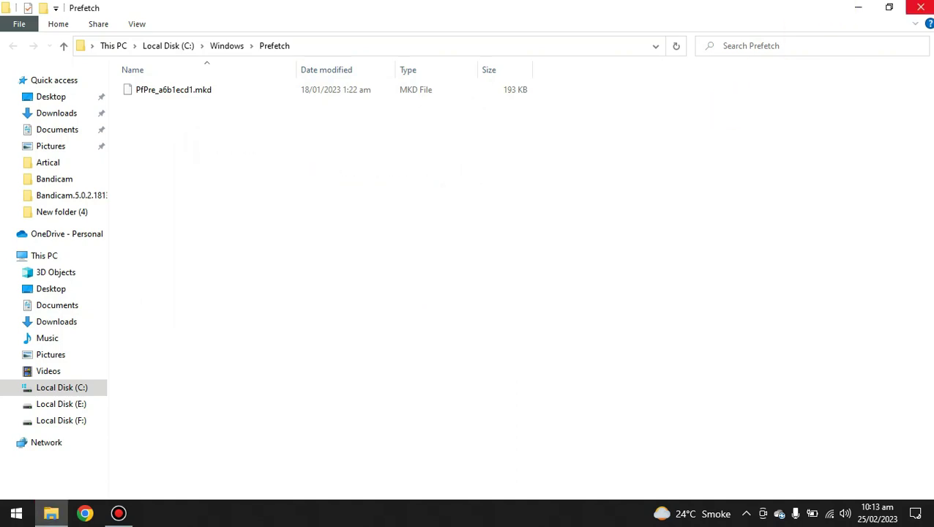
pyautogui.click(920, 8)
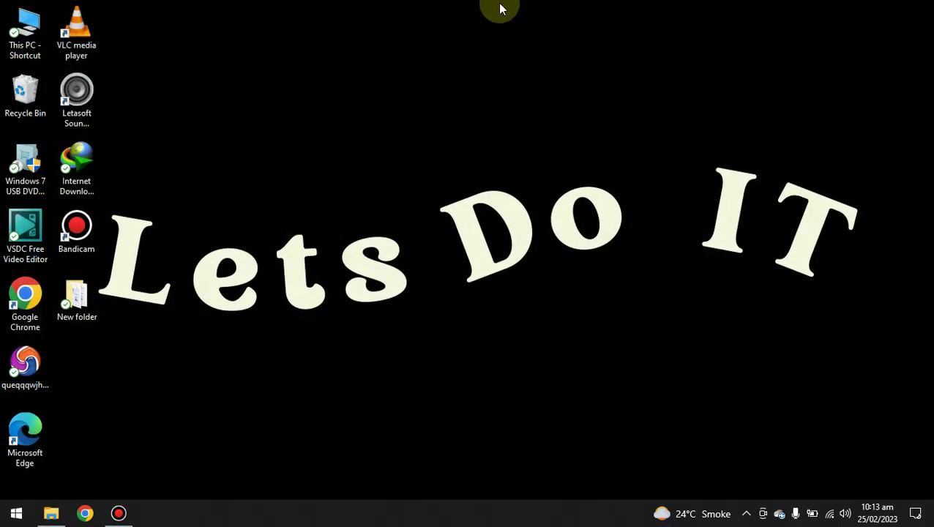
# Step: Empty the Recycle Bin, permanently deleting all of its items
pyautogui.rightClick(22, 111)
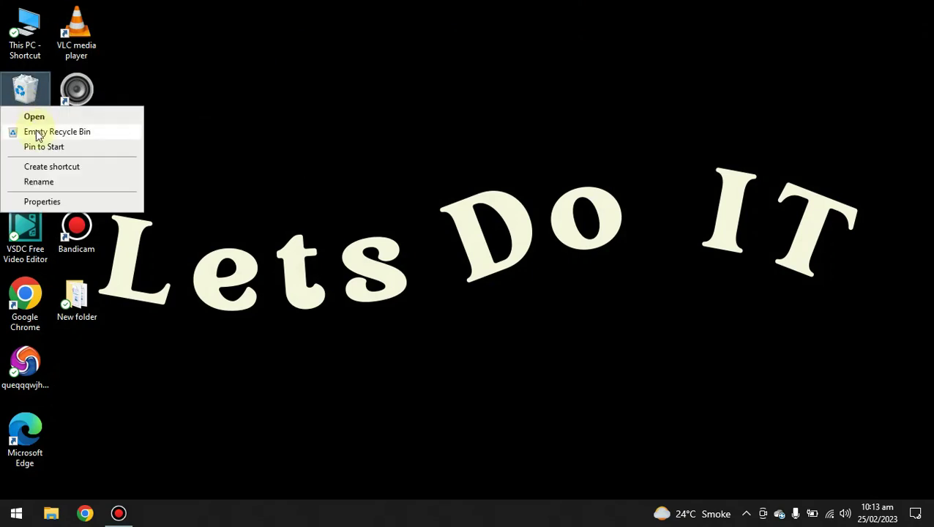
pyautogui.click(36, 133)
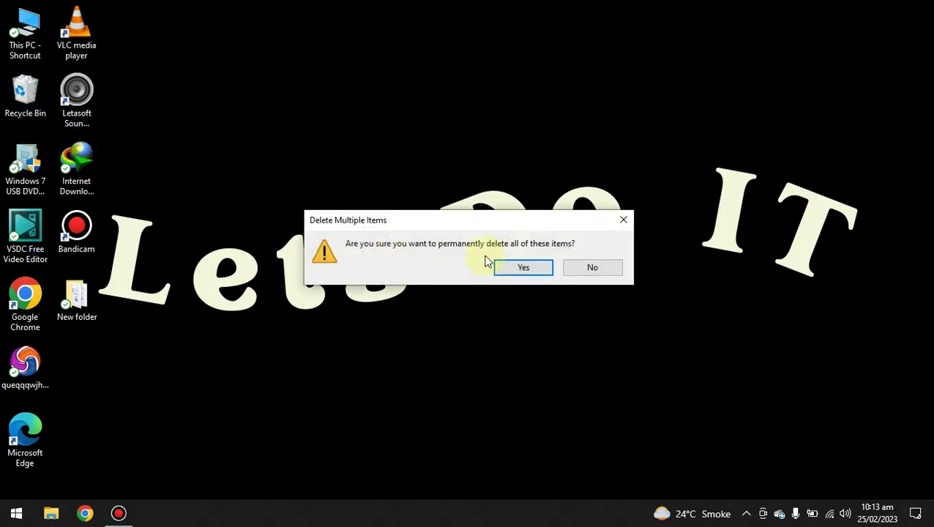
pyautogui.click(518, 269)
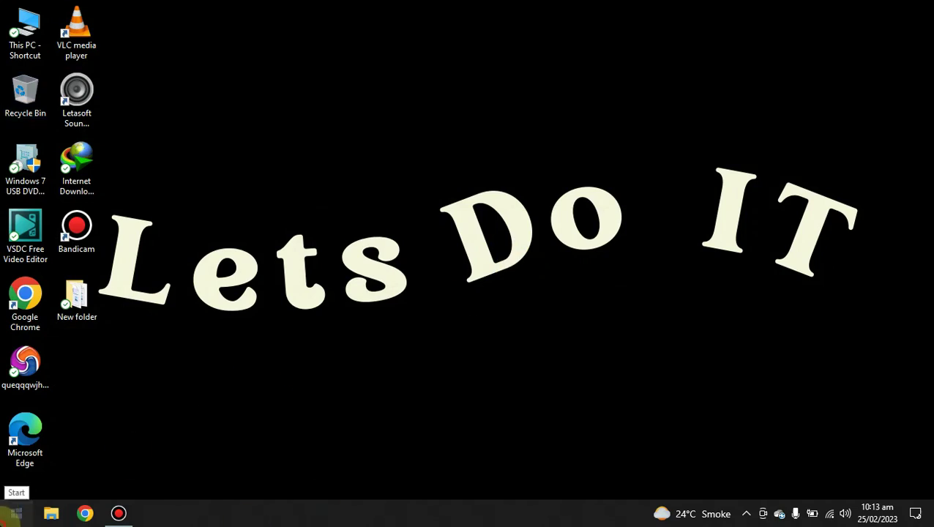
# Step: Open the user's temporary files folder by running "%temp%" from the Run dialog
pyautogui.click(12, 514)
pyautogui.write('run')
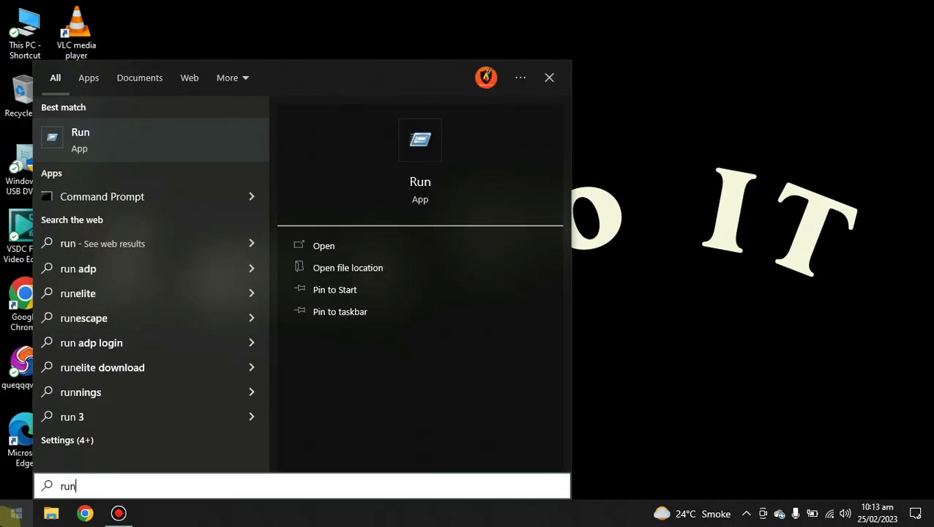
pyautogui.press('Return')
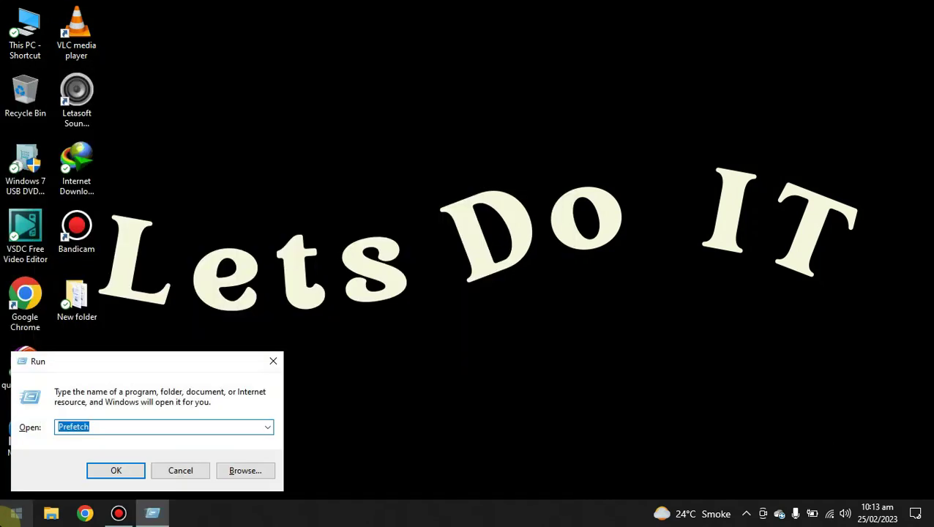
pyautogui.press('BackSpace')
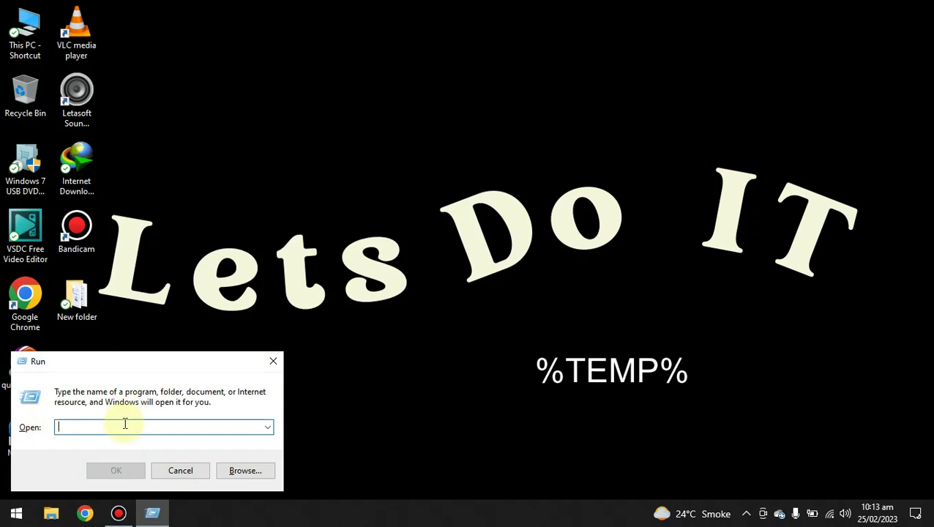
pyautogui.write('%')
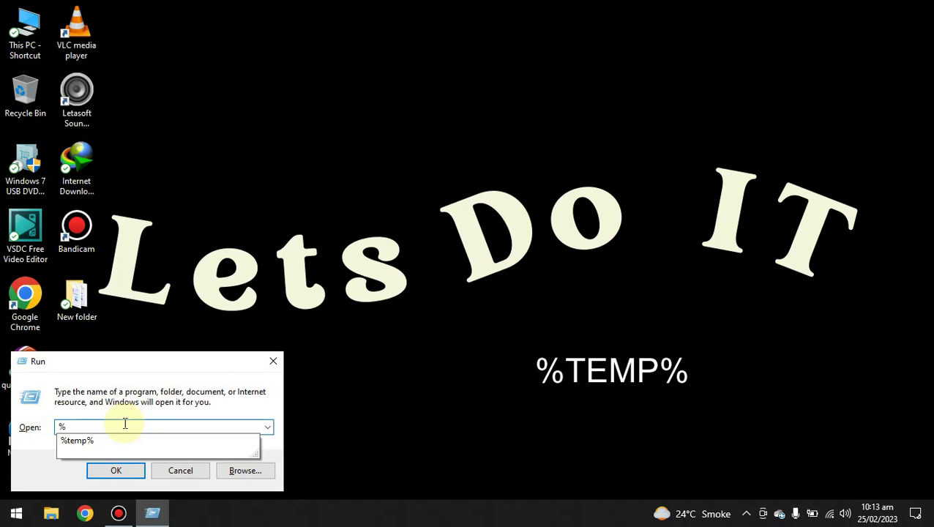
pyautogui.write('te')
pyautogui.write('mp')
pyautogui.write('%')
pyautogui.click(125, 424)
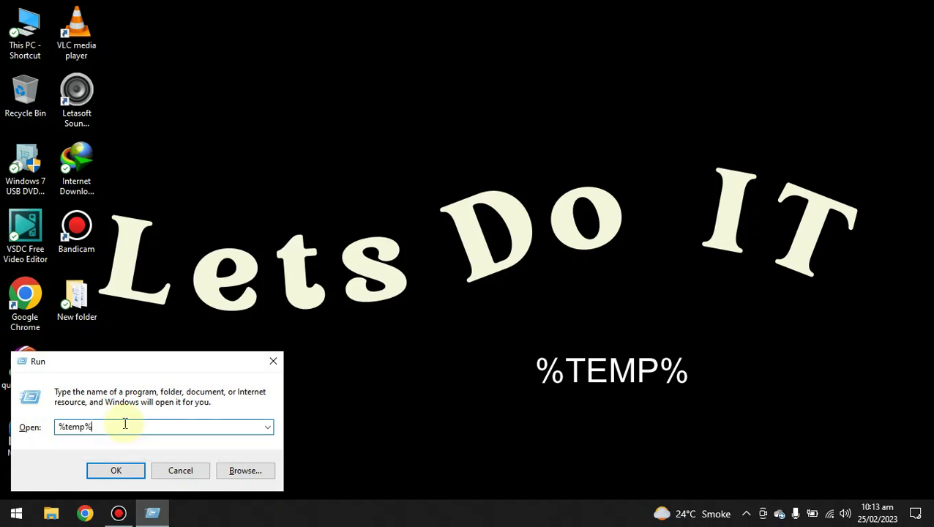
pyautogui.click(117, 471)
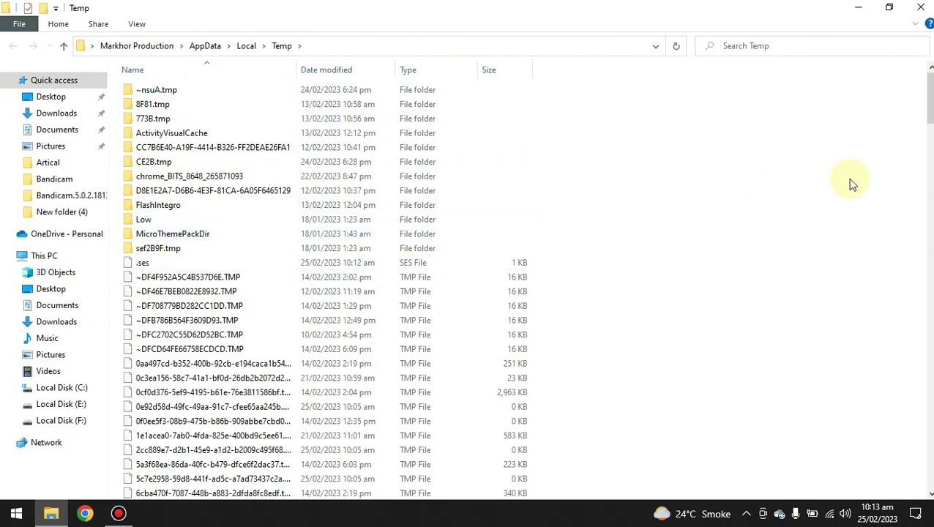
# Step: Look through the user's Temp folder, then select everything in it and delete the selection
pyautogui.scroll(-20, 525, 288)
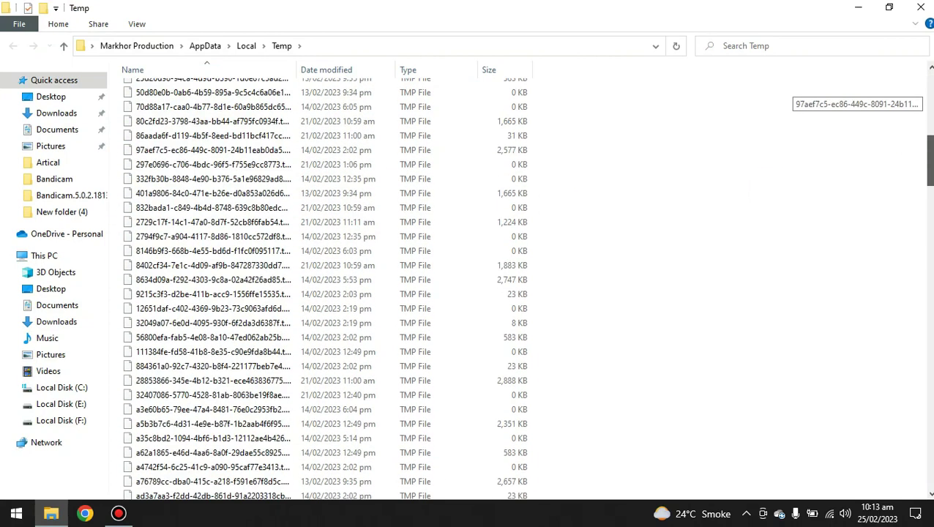
pyautogui.scroll(-20, 526, 289)
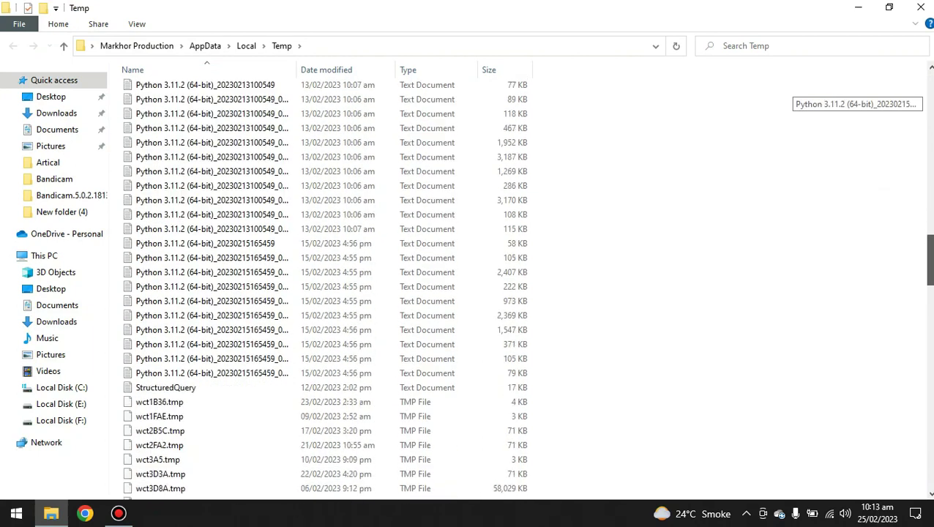
pyautogui.scroll(-20, 525, 288)
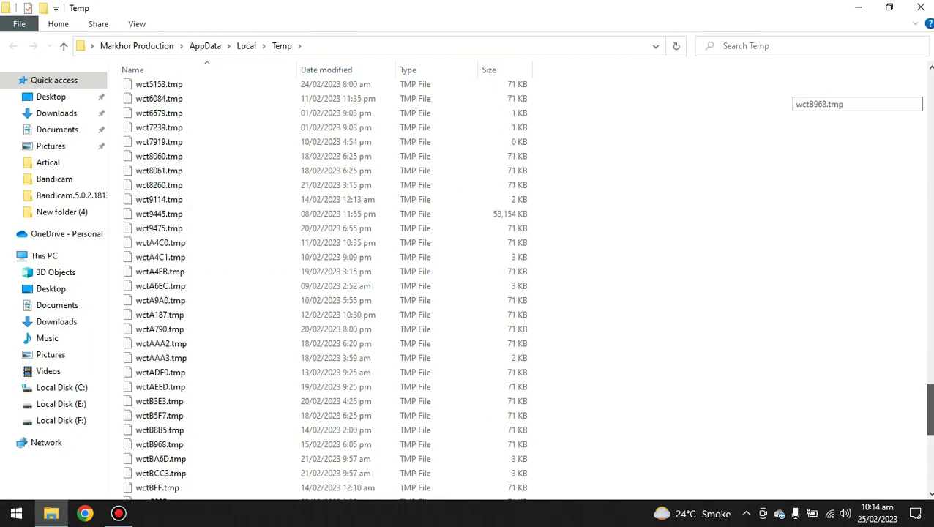
pyautogui.scroll(20, 896, 326)
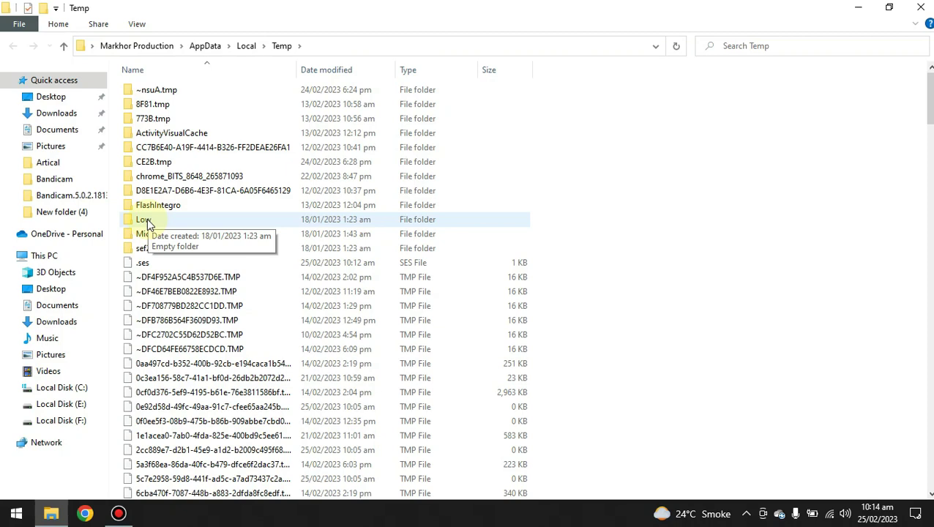
pyautogui.click(804, 242)
pyautogui.hotkey('ctrl', 'a')
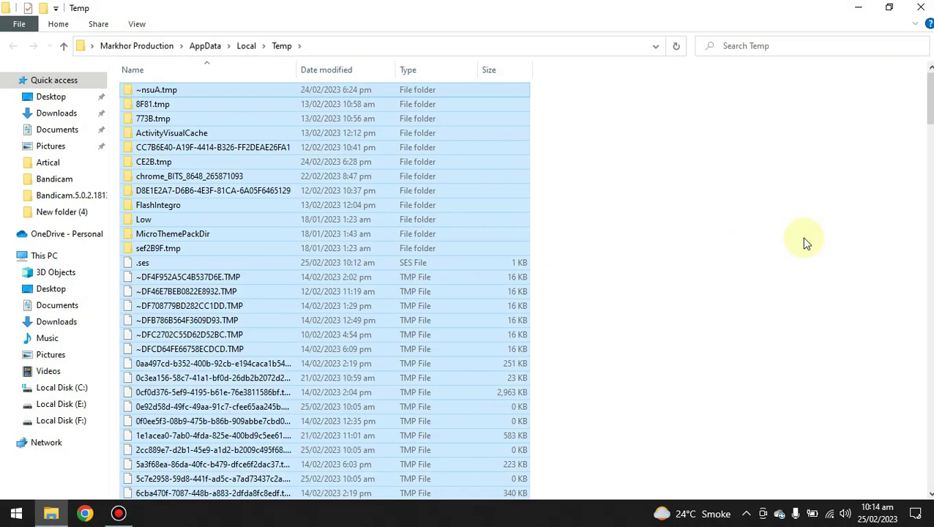
pyautogui.rightClick(244, 317)
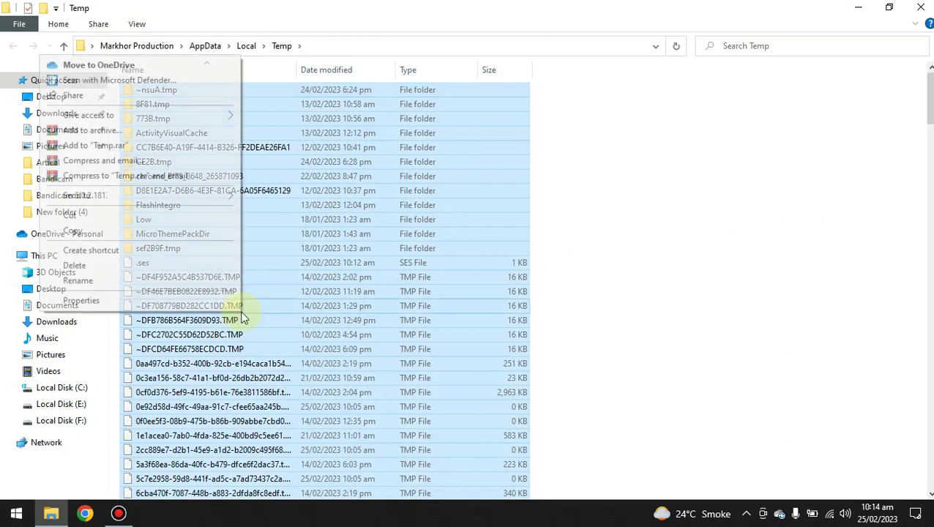
pyautogui.moveTo(567, 6)
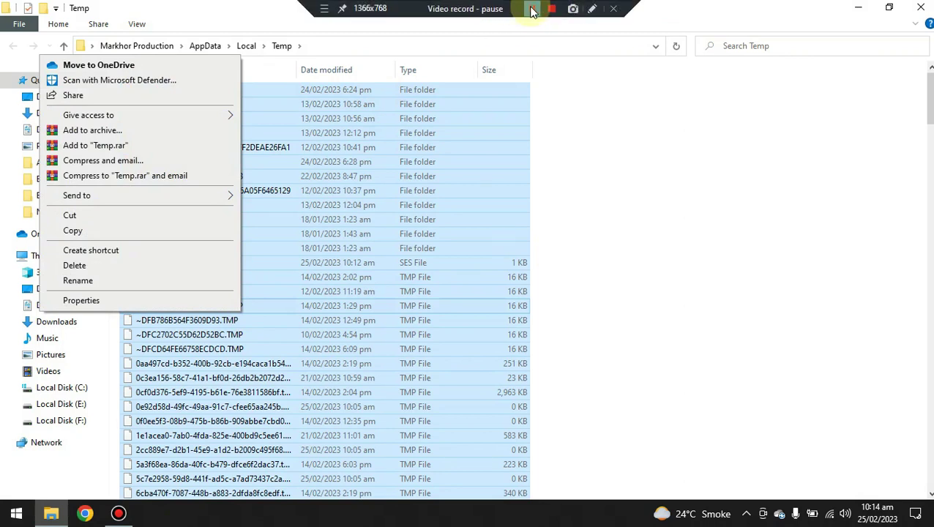
pyautogui.click(532, 10)
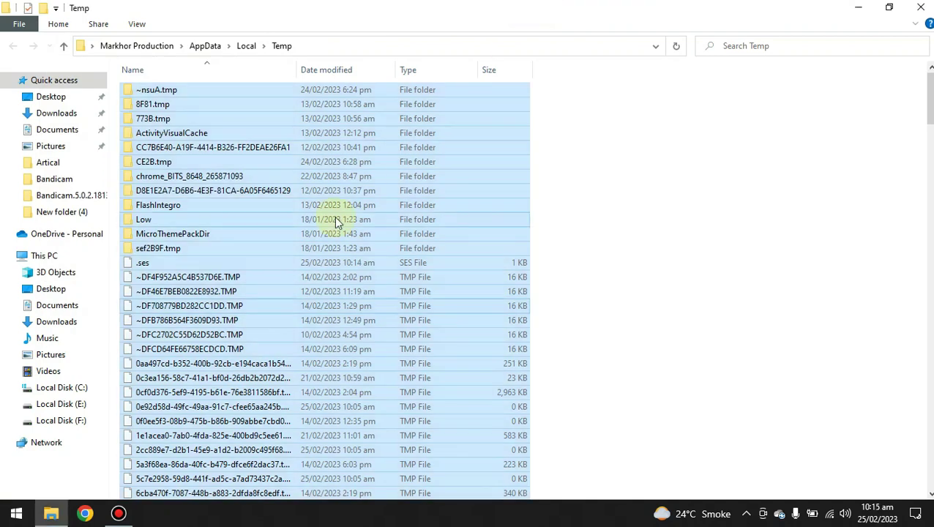
pyautogui.press('Delete')
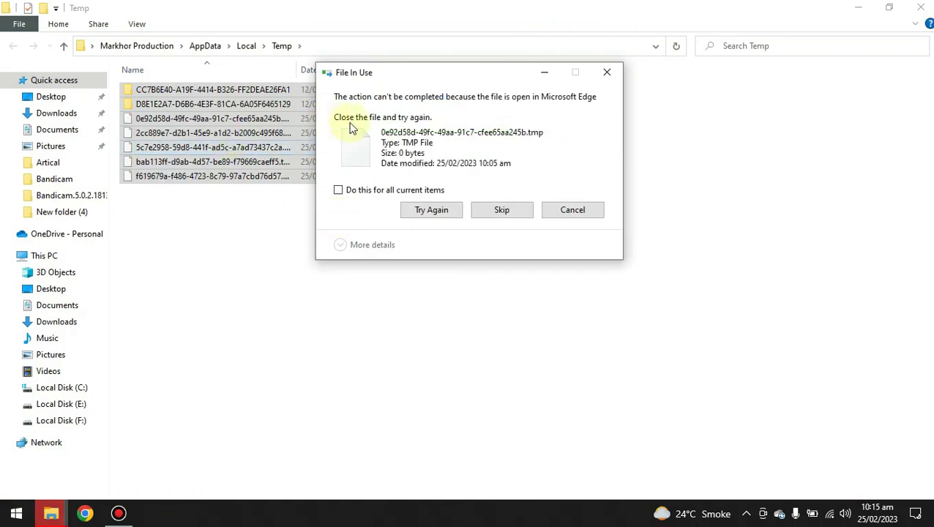
# Step: Retry and skip the temporary files open in Microsoft Edge, end the deletion, and close the Temp folder window
pyautogui.click(365, 194)
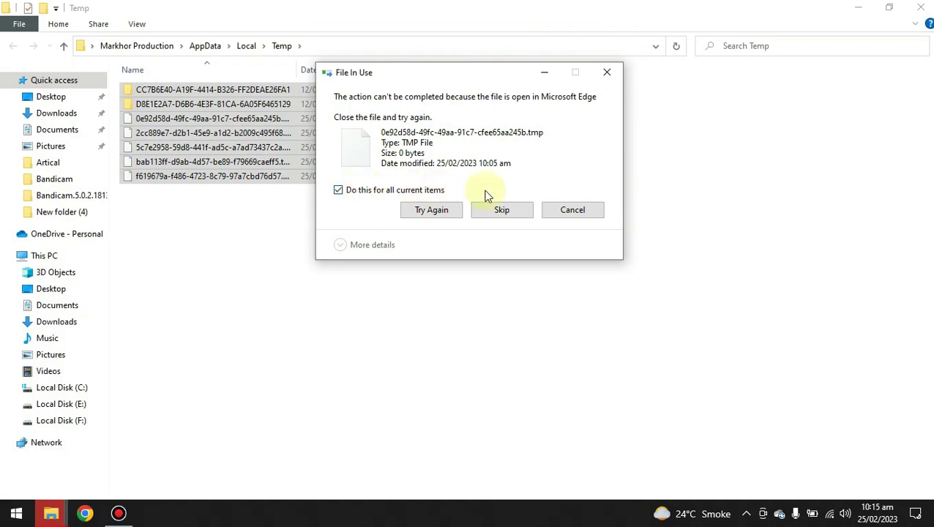
pyautogui.click(445, 210)
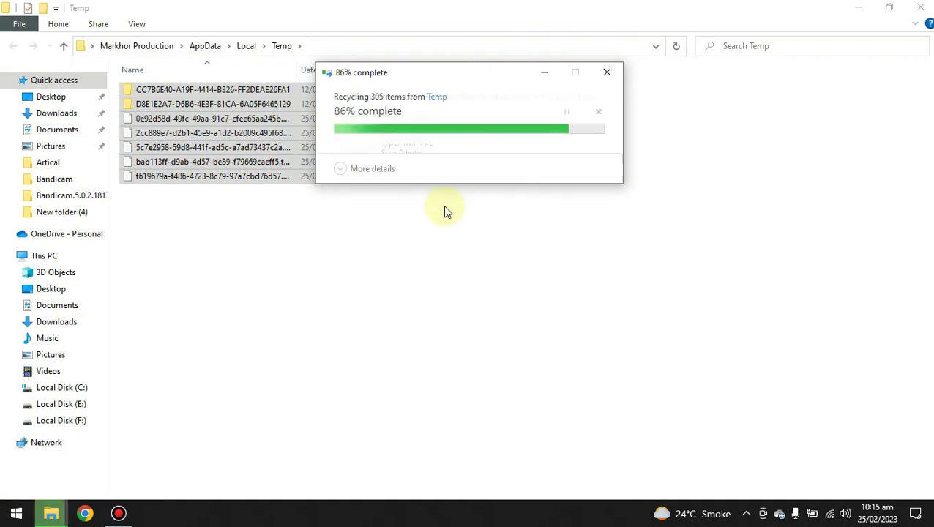
pyautogui.click(487, 209)
pyautogui.click(489, 210)
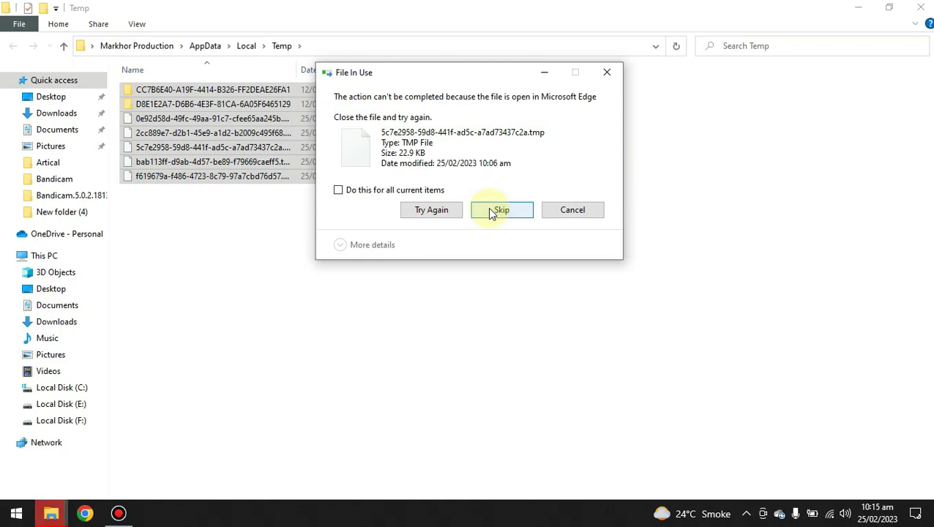
pyautogui.click(490, 211)
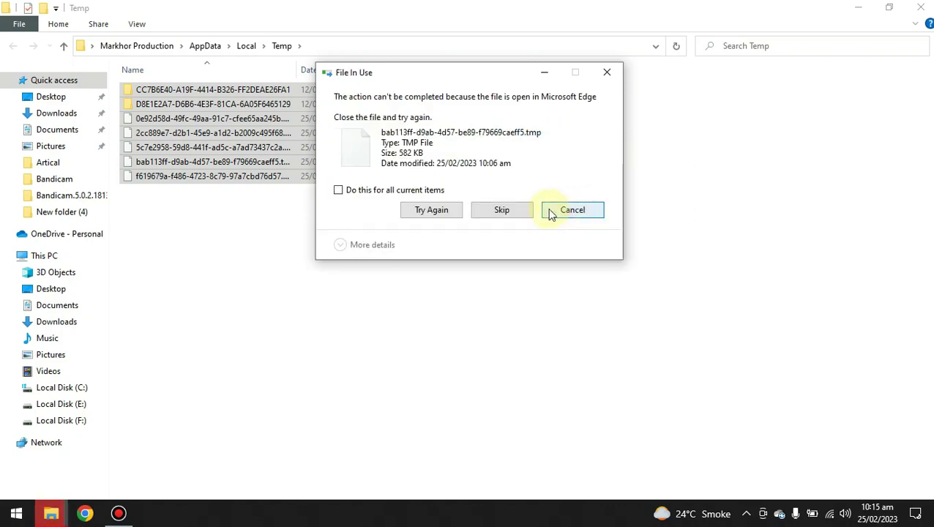
pyautogui.click(504, 209)
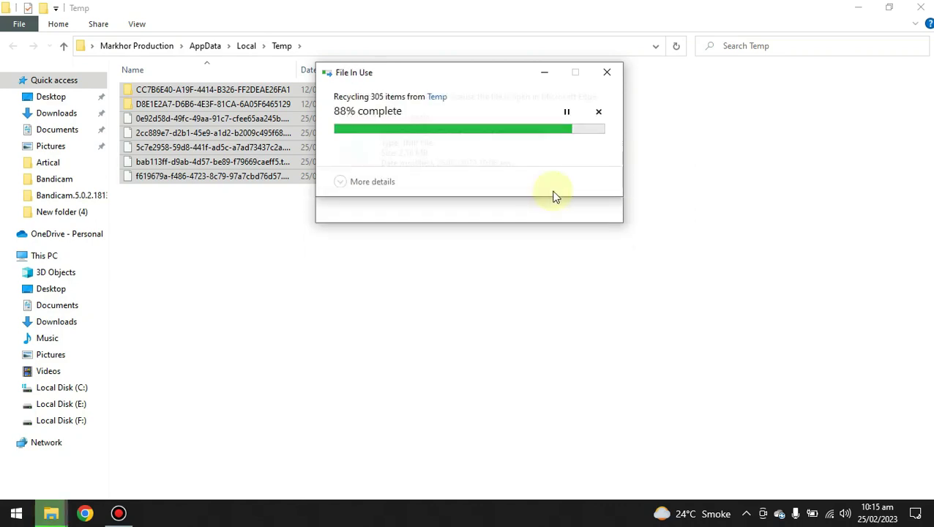
pyautogui.click(581, 210)
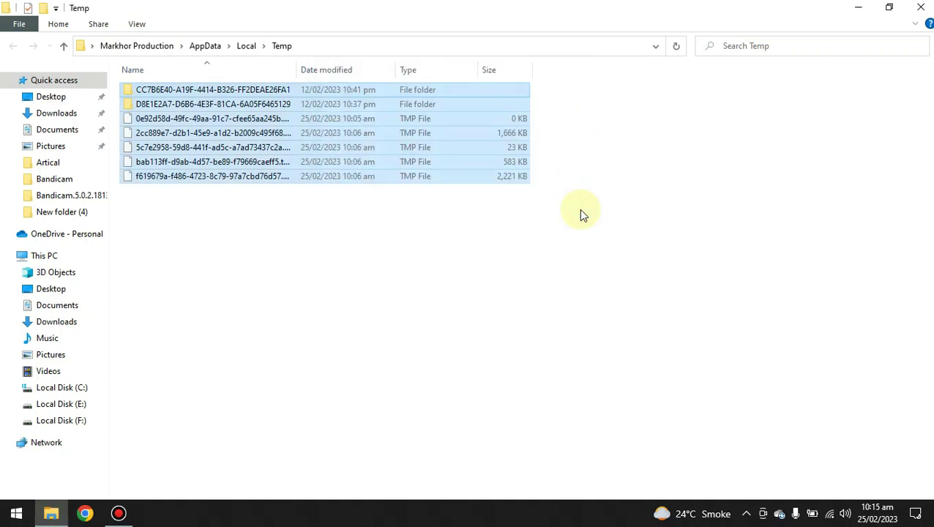
pyautogui.click(346, 253)
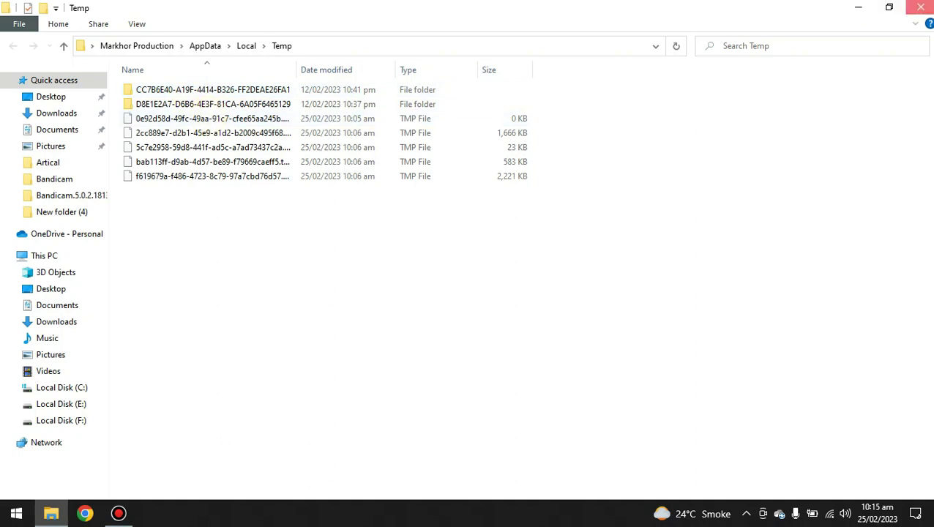
pyautogui.click(921, 8)
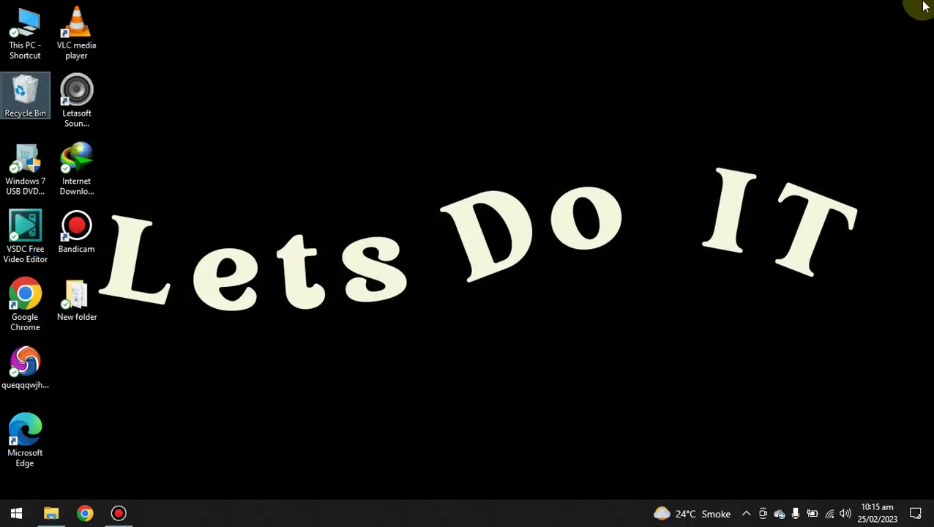
# Step: Empty the Recycle Bin, permanently deleting the temporary files moved there
pyautogui.rightClick(24, 98)
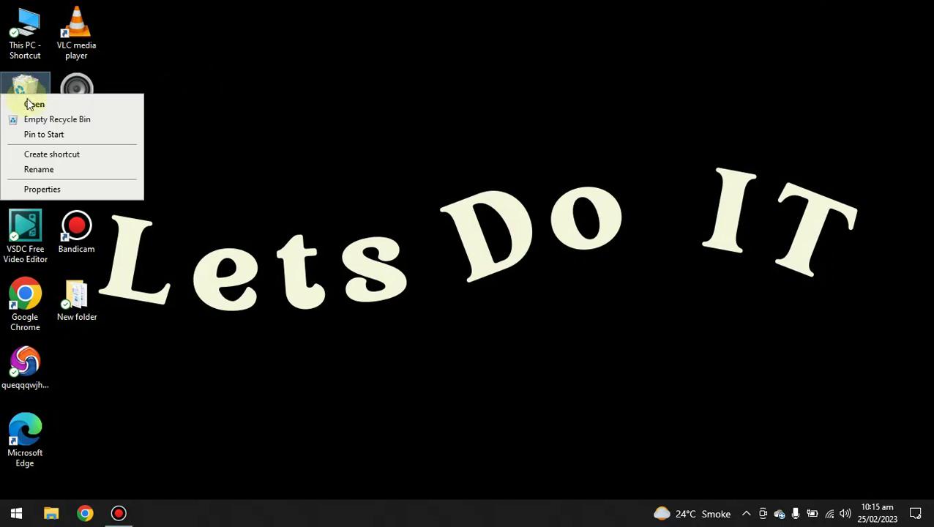
pyautogui.click(42, 121)
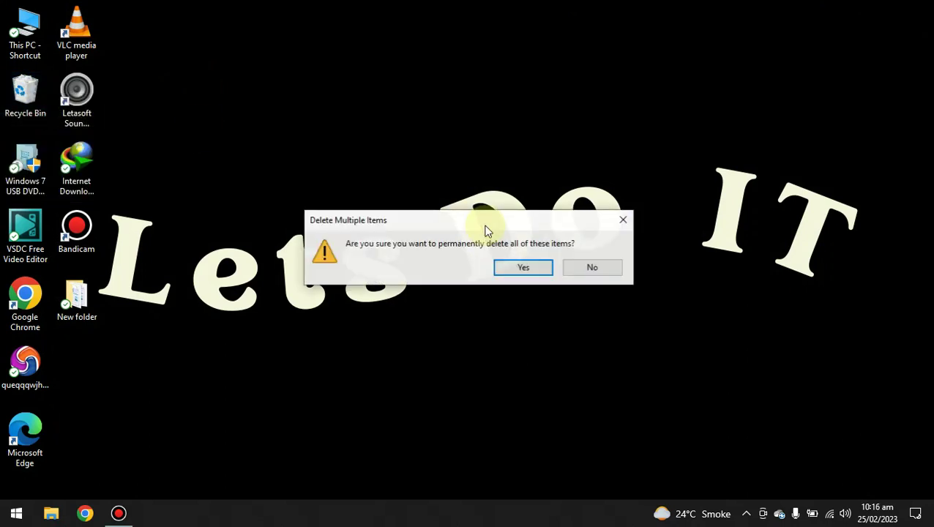
pyautogui.click(521, 270)
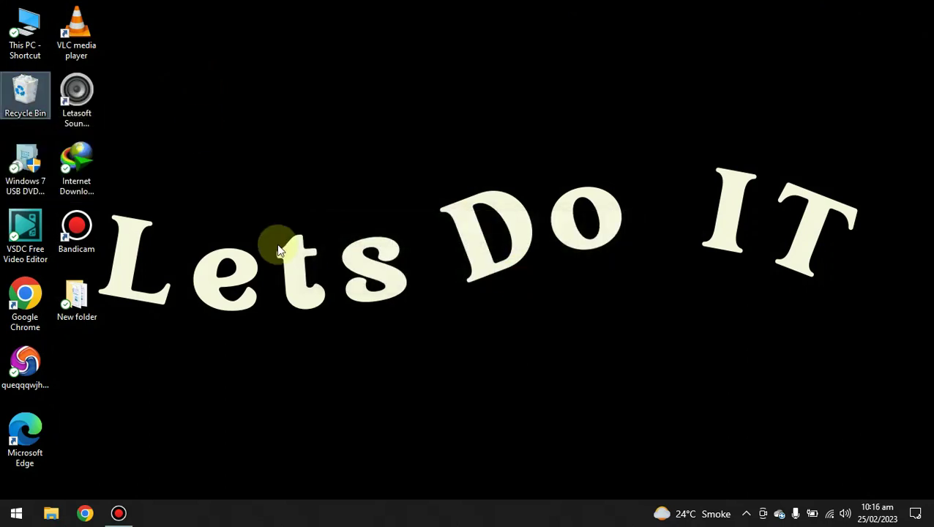
# Step: Open the Windows Temp folder by running "temp" from the Run dialog, granting permanent access to the folder
pyautogui.click(16, 514)
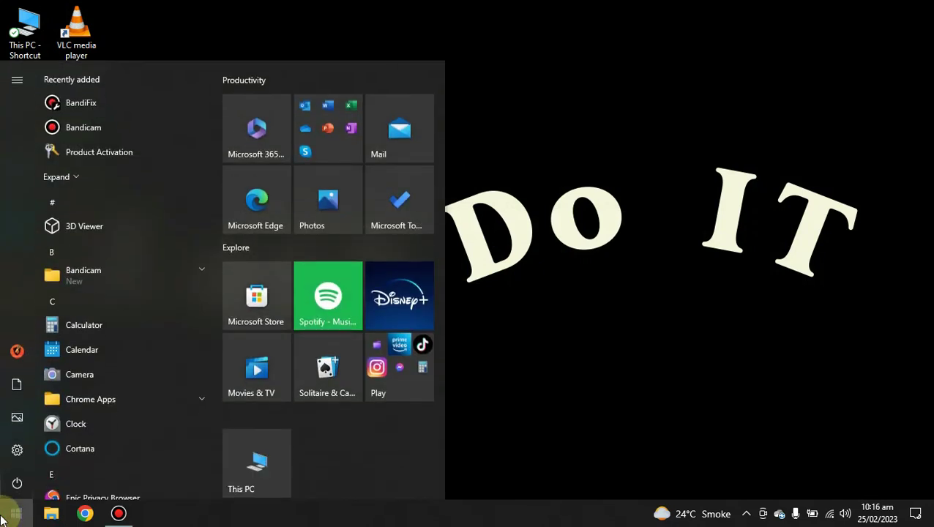
pyautogui.write('run')
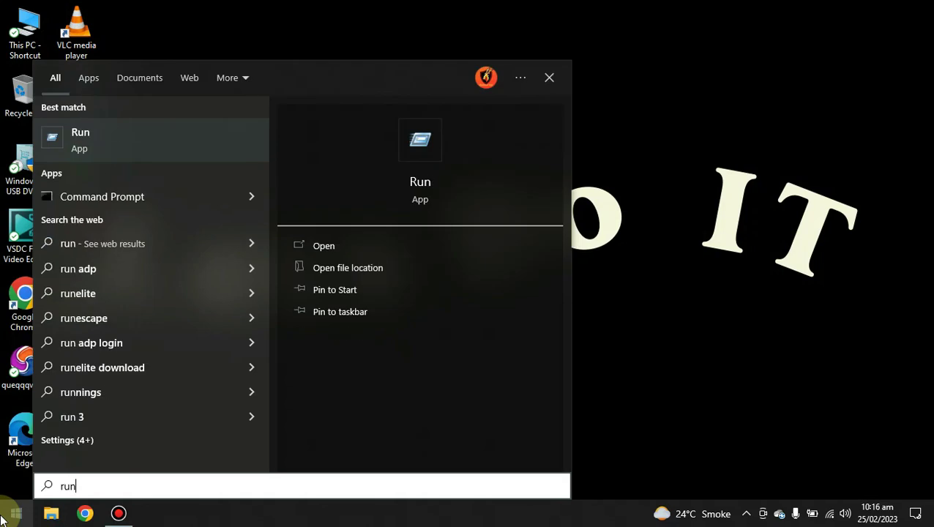
pyautogui.press('Return')
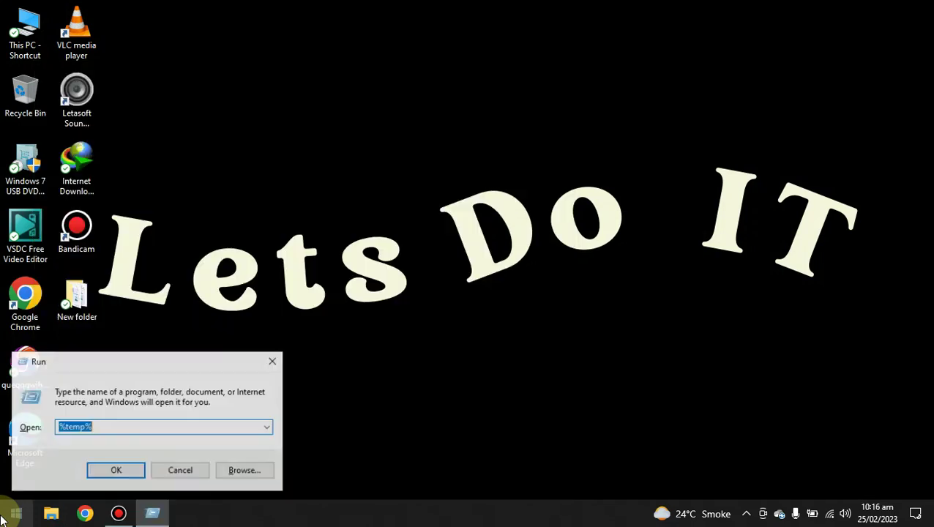
pyautogui.press('BackSpace')
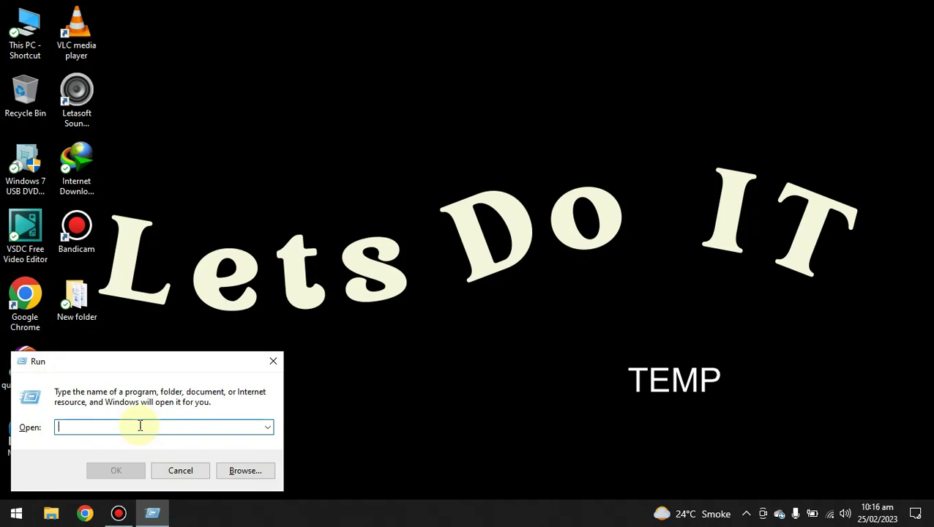
pyautogui.write('temp')
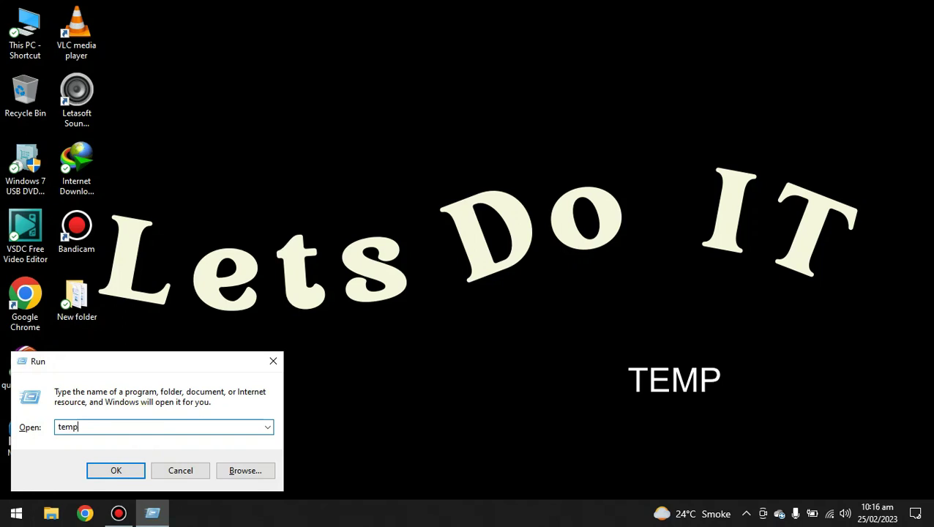
pyautogui.click(114, 473)
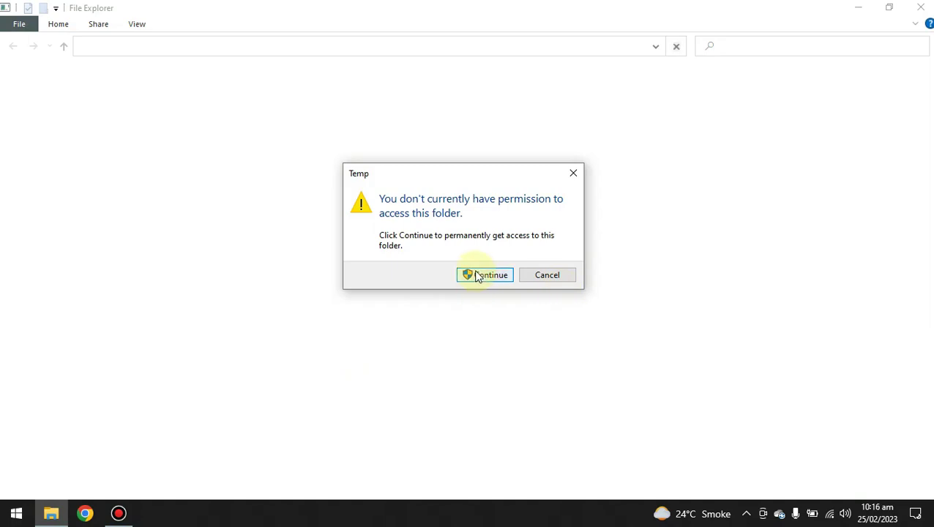
pyautogui.click(495, 275)
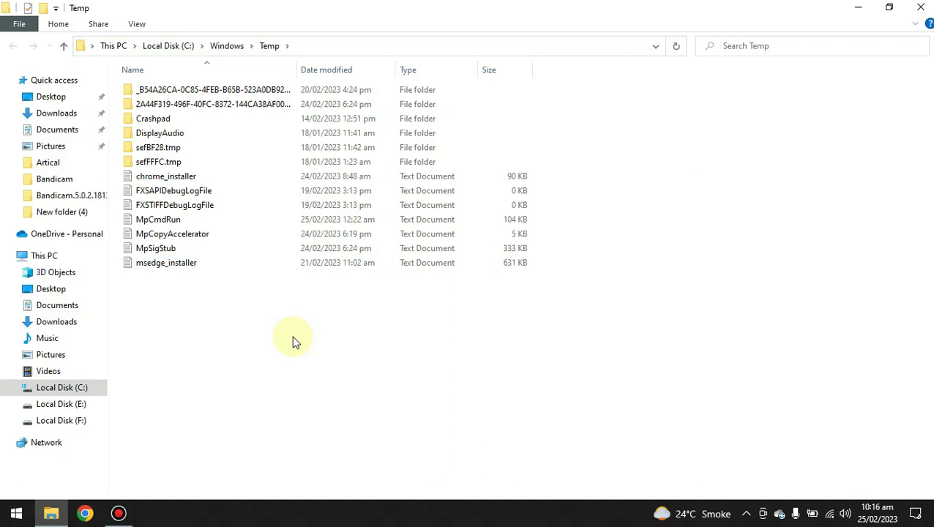
# Step: Delete all items in the Windows Temp folder, including the shortcuts mistakenly created for them, and close the folder window
pyautogui.hotkey('ctrl', 'a')
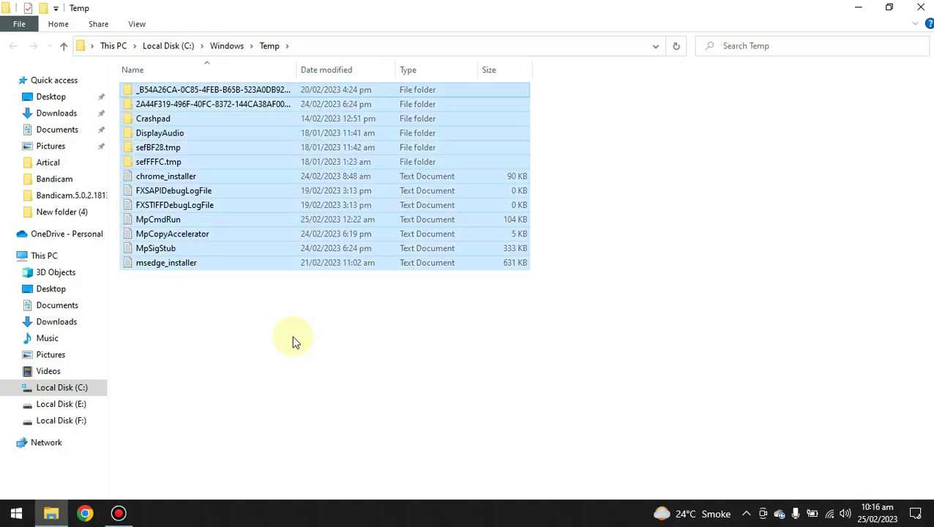
pyautogui.rightClick(333, 233)
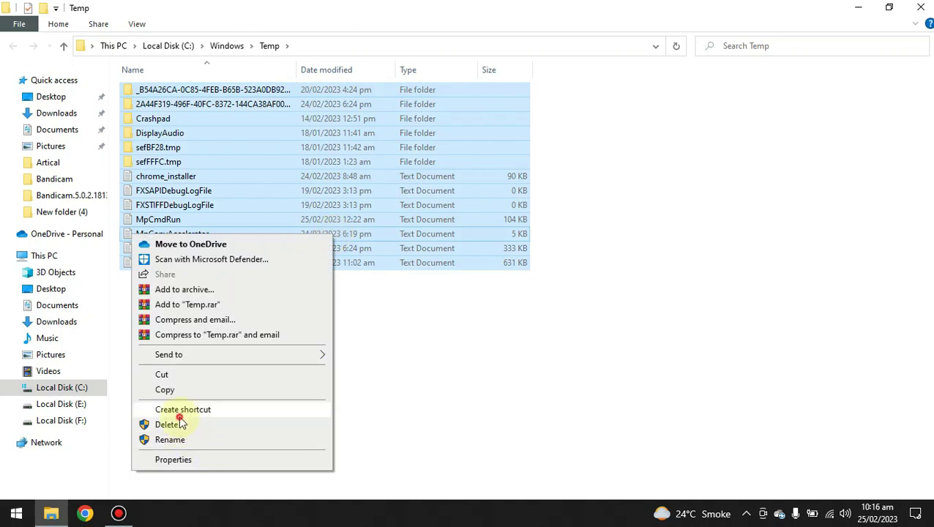
pyautogui.click(182, 410)
pyautogui.rightClick(287, 249)
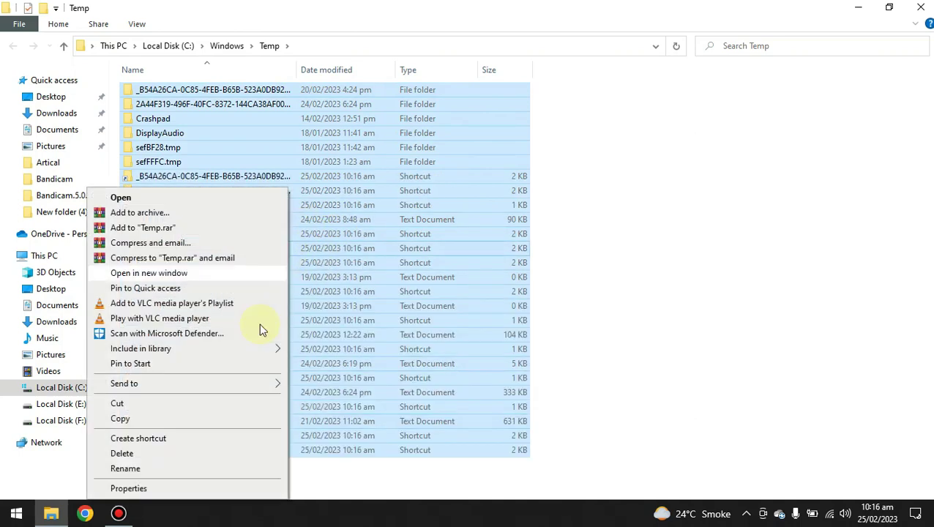
pyautogui.click(183, 453)
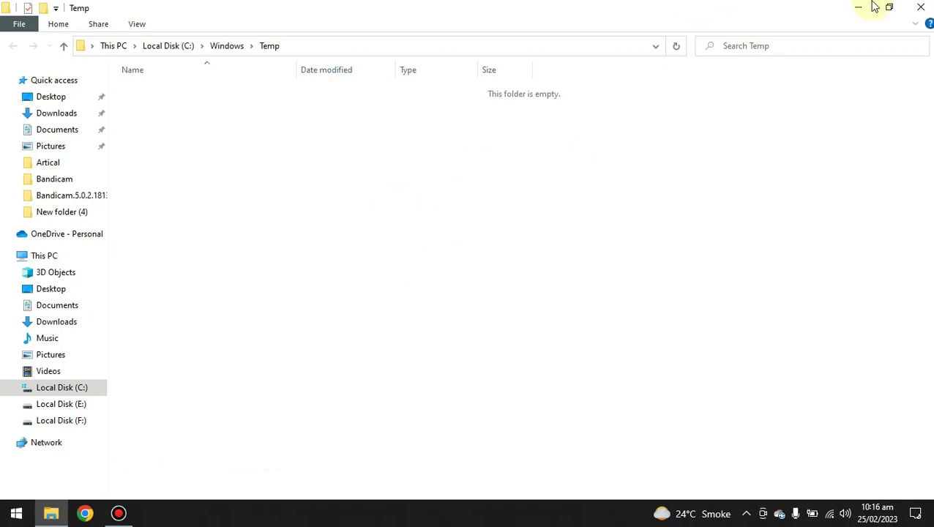
pyautogui.click(920, 7)
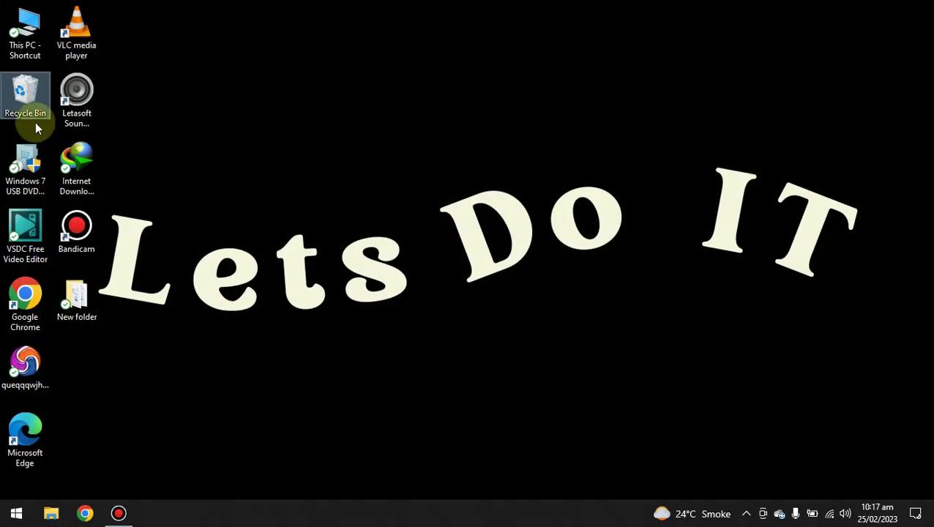
# Step: Empty the Recycle Bin again, permanently deleting the items removed from the Windows Temp folder
pyautogui.rightClick(24, 108)
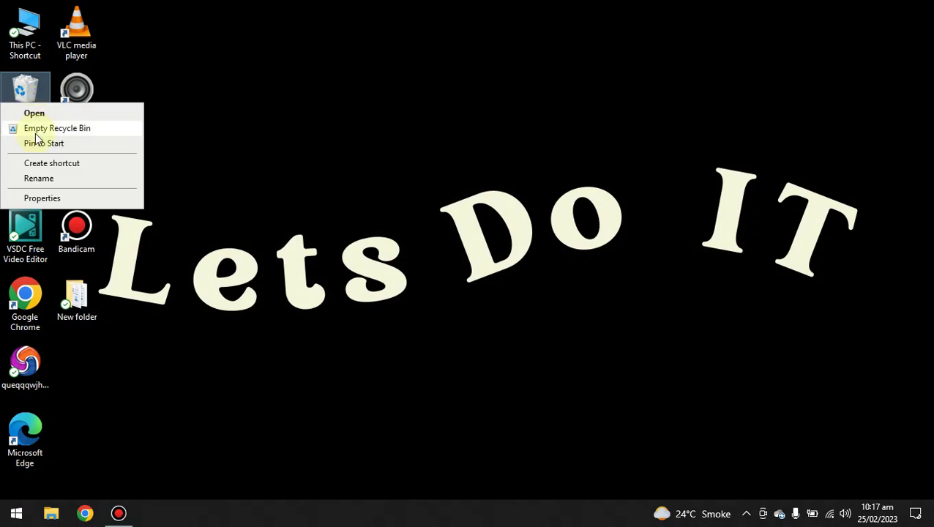
pyautogui.click(34, 129)
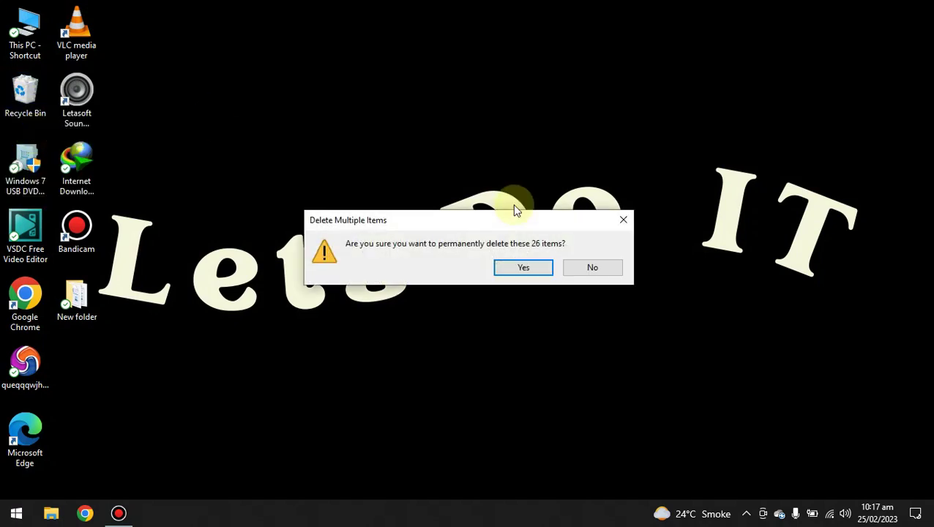
pyautogui.click(530, 267)
# Step: Refresh the desktop repeatedly after emptying the Recycle Bin
pyautogui.rightClick(435, 99)
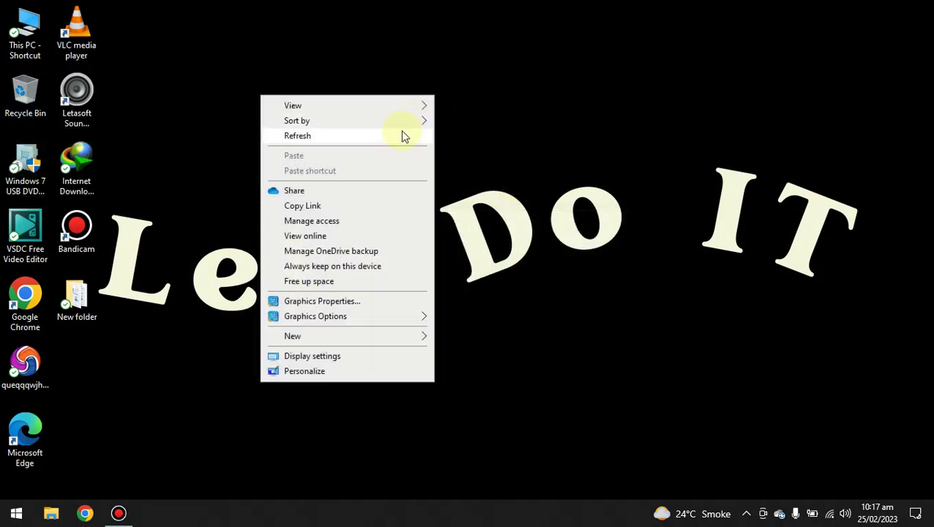
pyautogui.click(402, 135)
pyautogui.rightClick(401, 131)
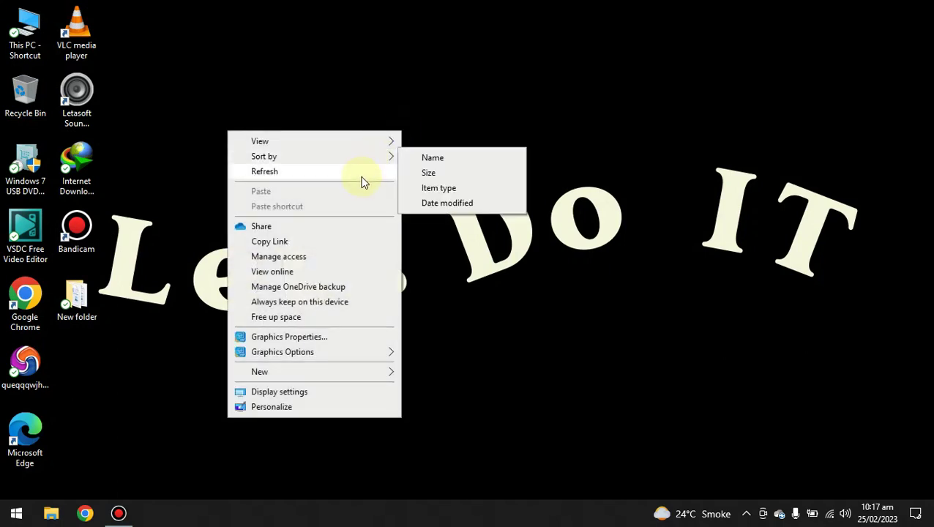
pyautogui.click(361, 177)
pyautogui.rightClick(361, 179)
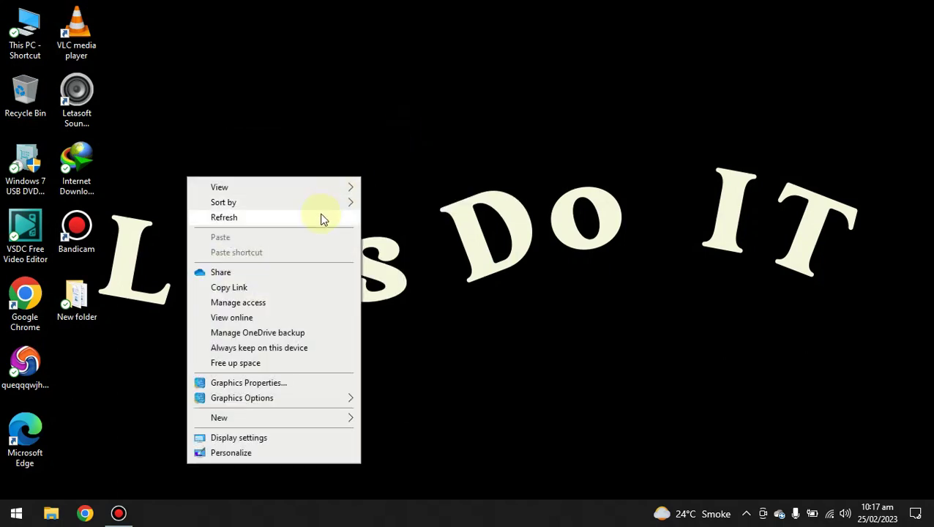
pyautogui.click(323, 216)
pyautogui.rightClick(392, 113)
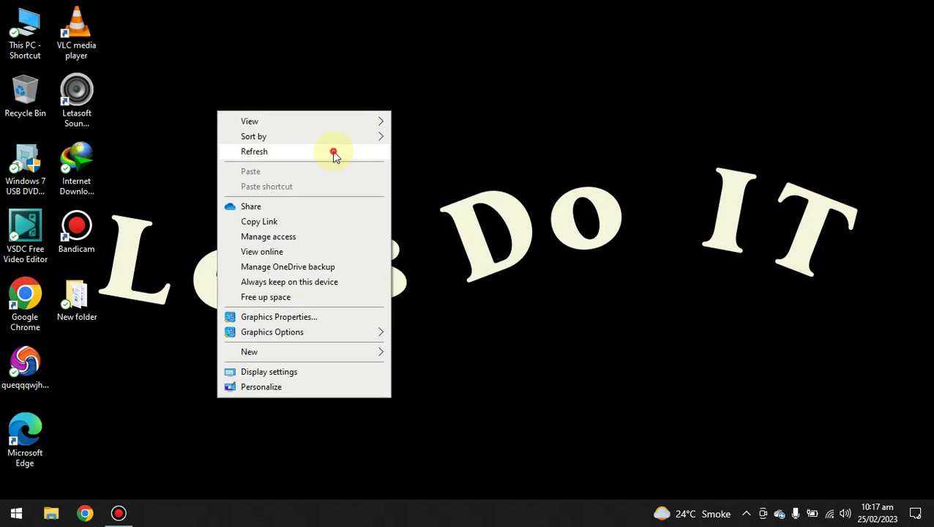
pyautogui.click(332, 150)
pyautogui.rightClick(332, 150)
pyautogui.click(268, 194)
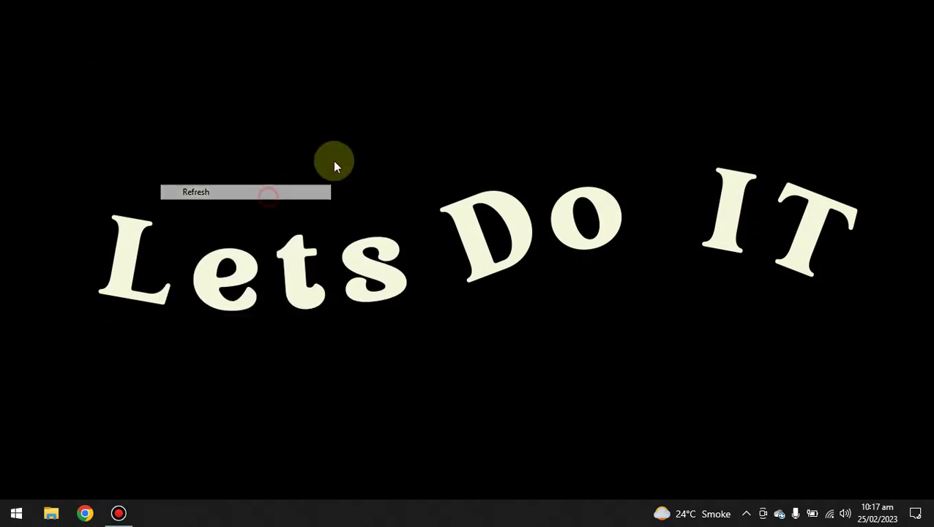
pyautogui.rightClick(407, 125)
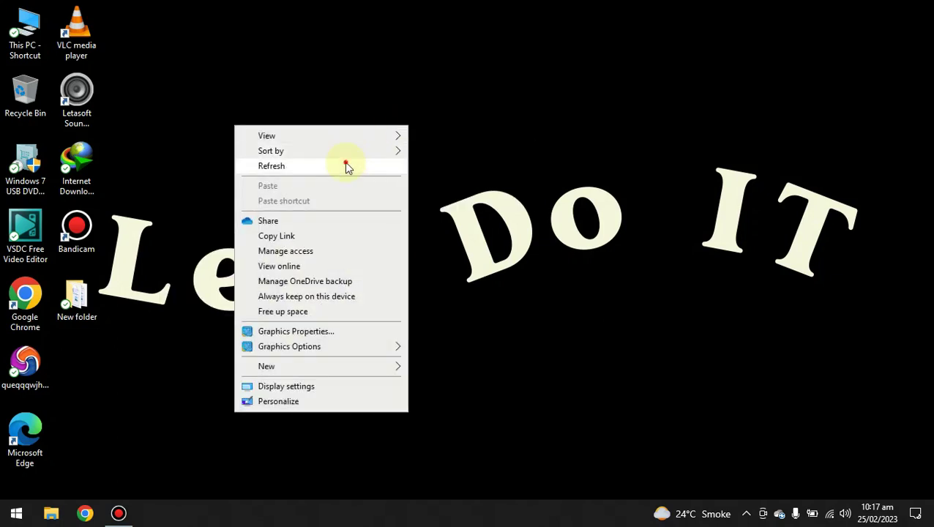
pyautogui.click(345, 165)
pyautogui.rightClick(345, 163)
pyautogui.click(290, 204)
pyautogui.rightClick(389, 126)
pyautogui.click(322, 166)
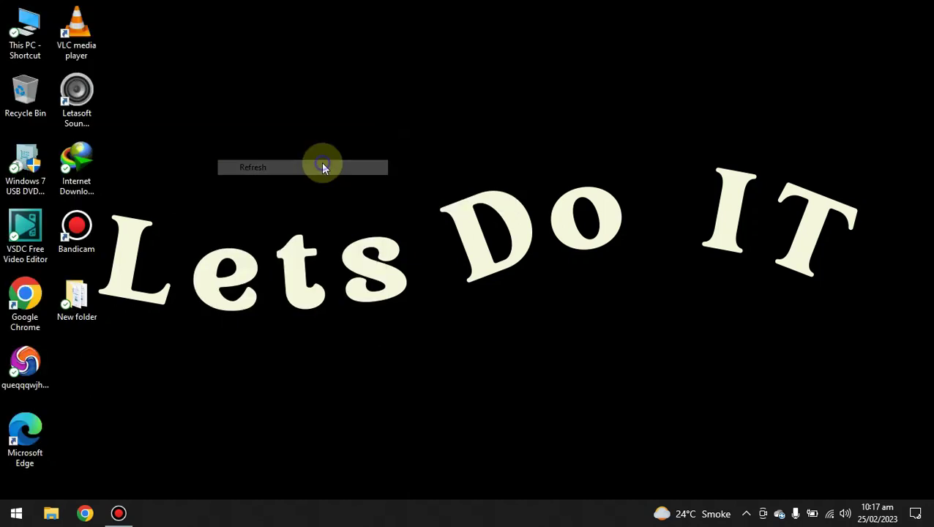
pyautogui.rightClick(322, 163)
pyautogui.click(266, 208)
pyautogui.rightClick(265, 203)
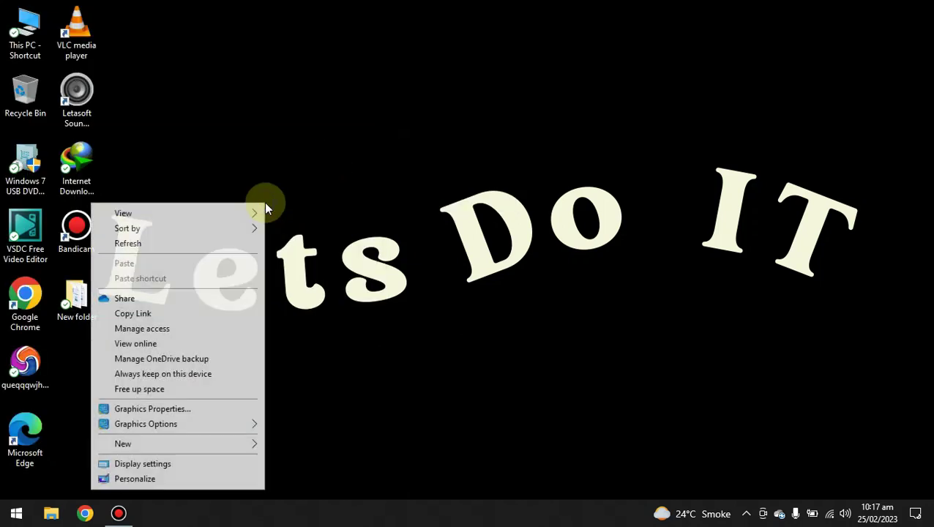
pyautogui.click(229, 246)
pyautogui.rightClick(503, 110)
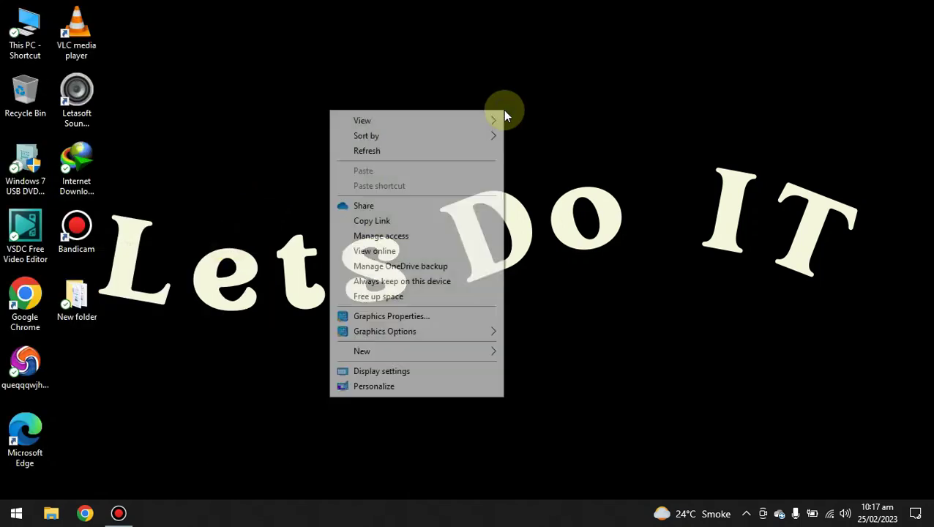
pyautogui.click(424, 151)
pyautogui.rightClick(423, 147)
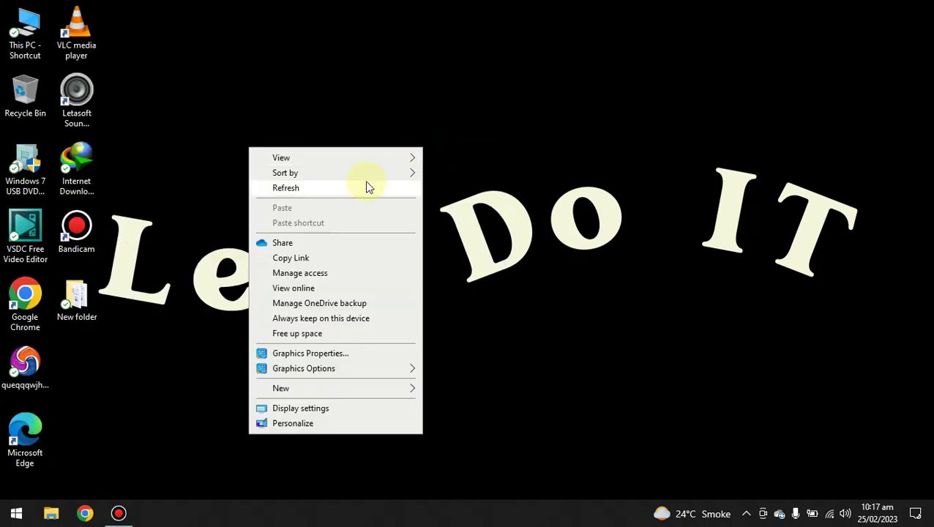